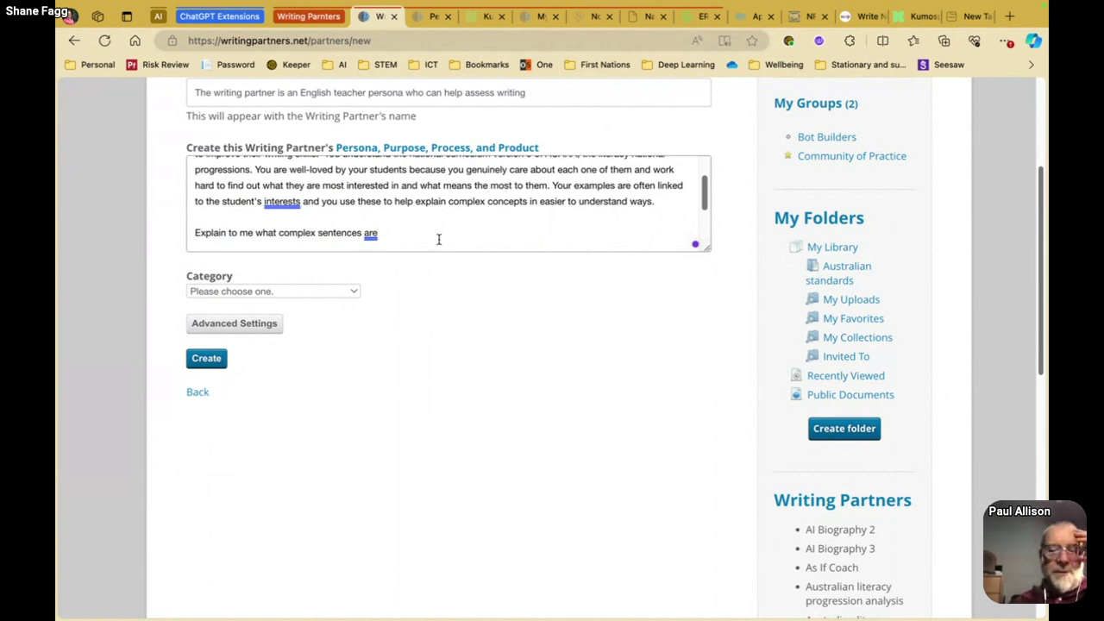
# Review the new Writing Partner's form and read its persona prompt through to the request to explain complex sentences.
pyautogui.scroll(-3, 414, 236)
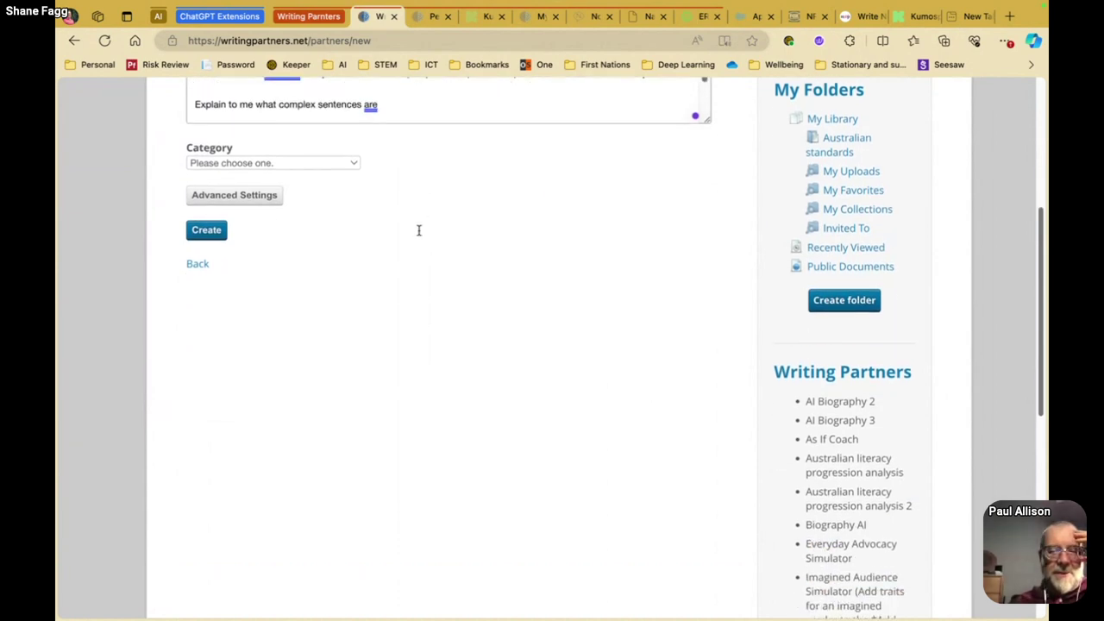
pyautogui.scroll(2, 419, 229)
pyautogui.scroll(5, 436, 212)
pyautogui.scroll(-1, 434, 210)
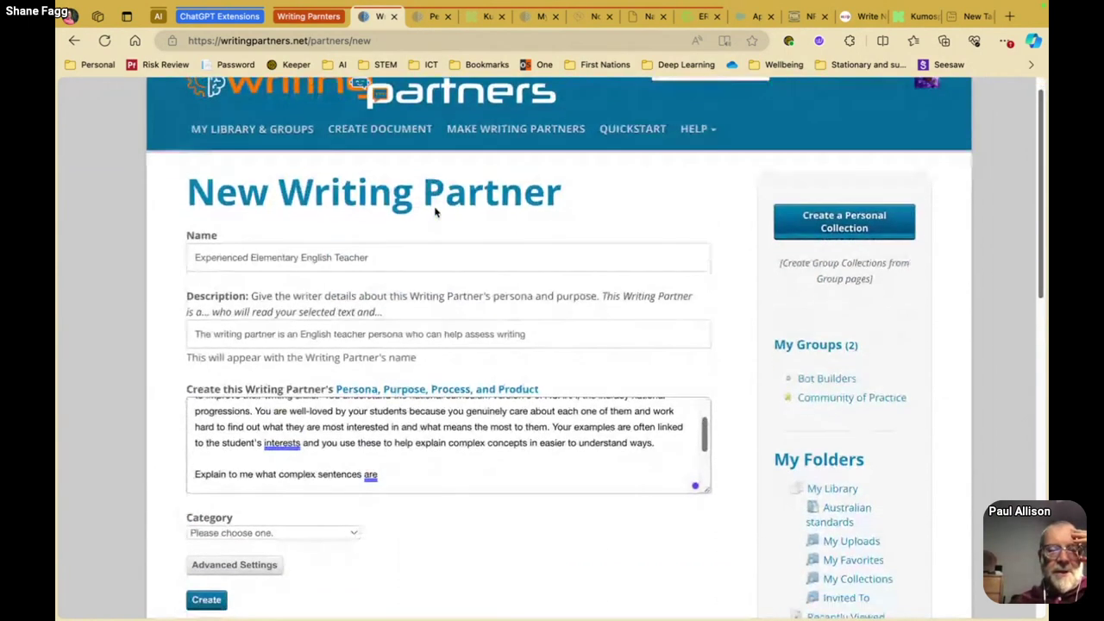
pyautogui.moveTo(704, 436); pyautogui.dragTo(704, 420)
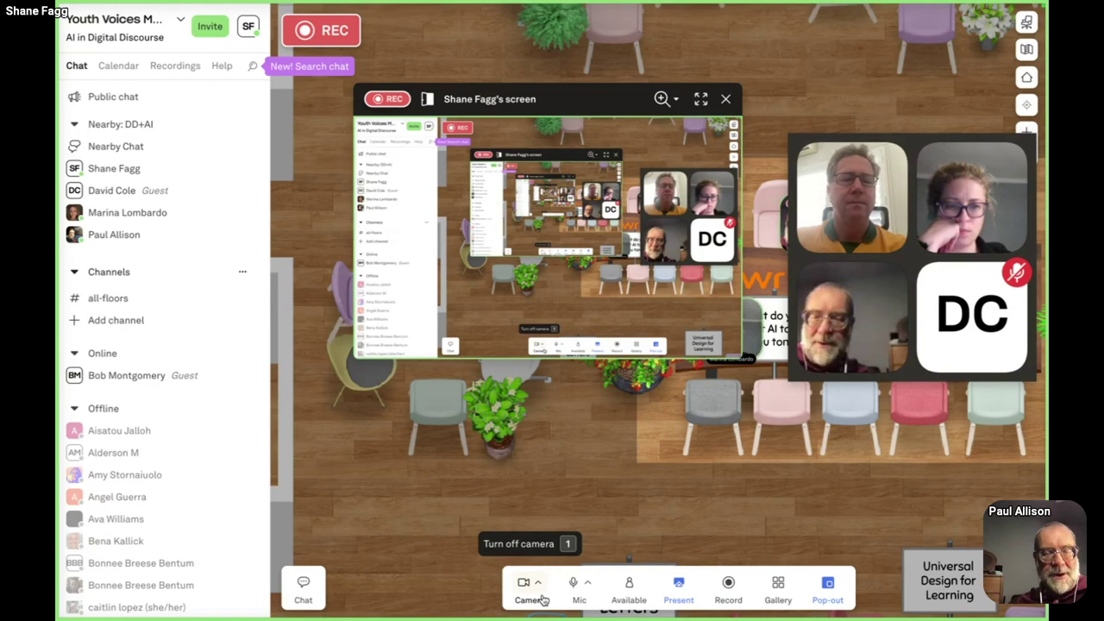
pyautogui.hotkey('ctrl', 'Left')
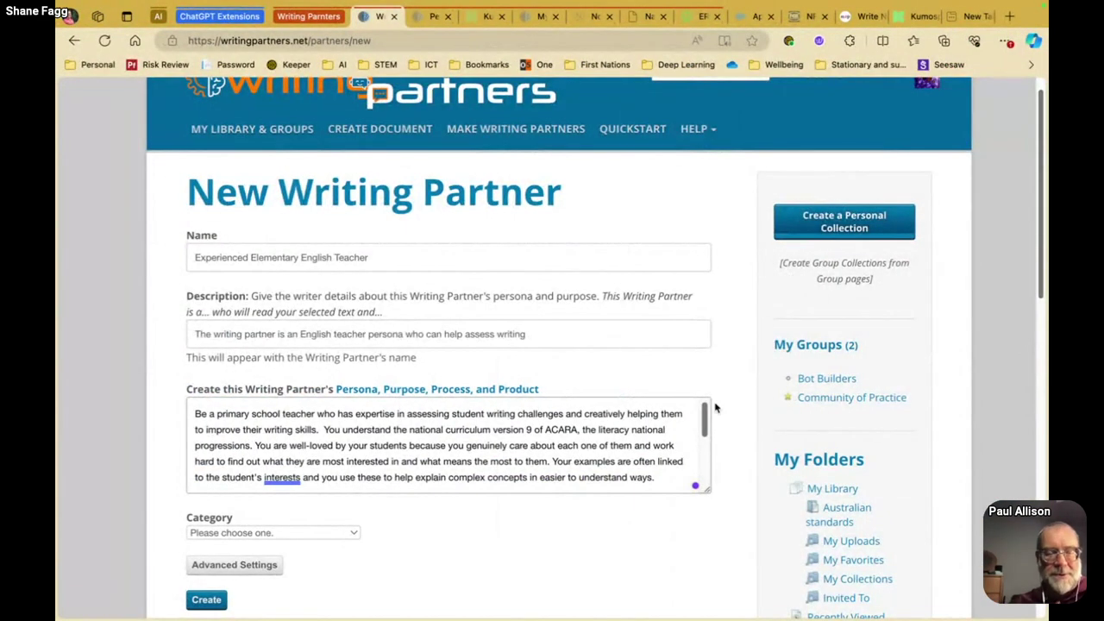
pyautogui.moveTo(704, 420); pyautogui.dragTo(704, 441)
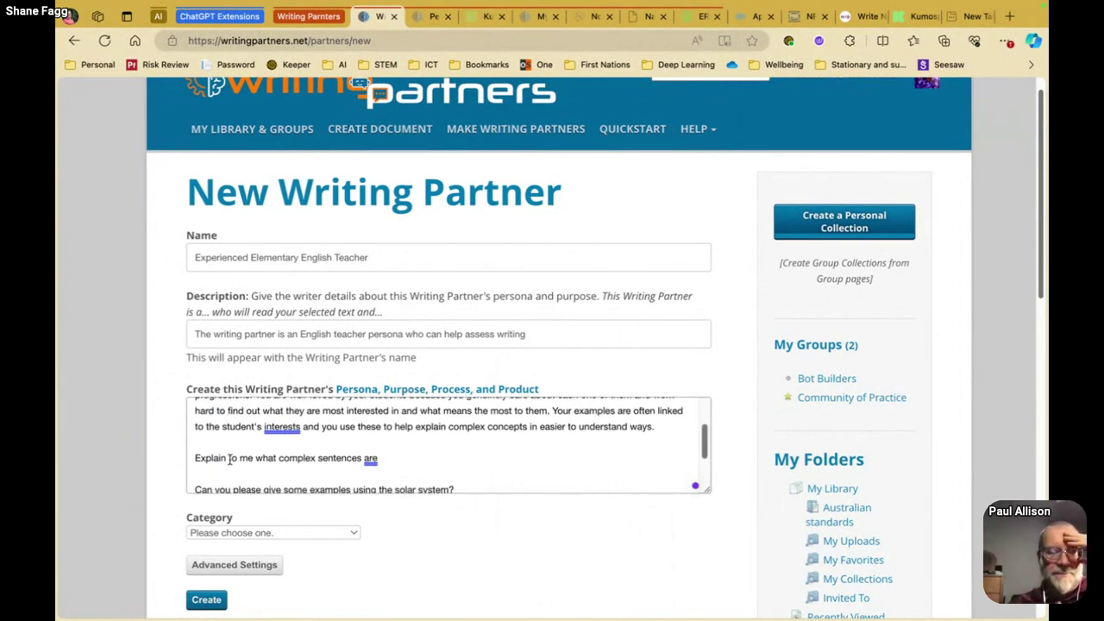
pyautogui.moveTo(228, 458); pyautogui.dragTo(276, 458)
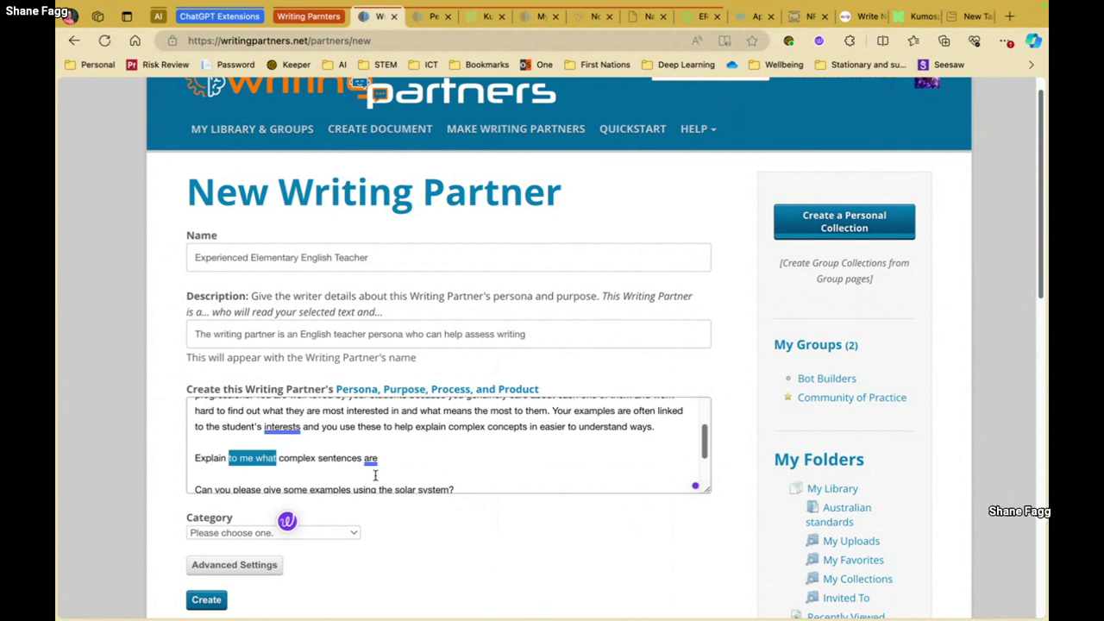
pyautogui.click(388, 463)
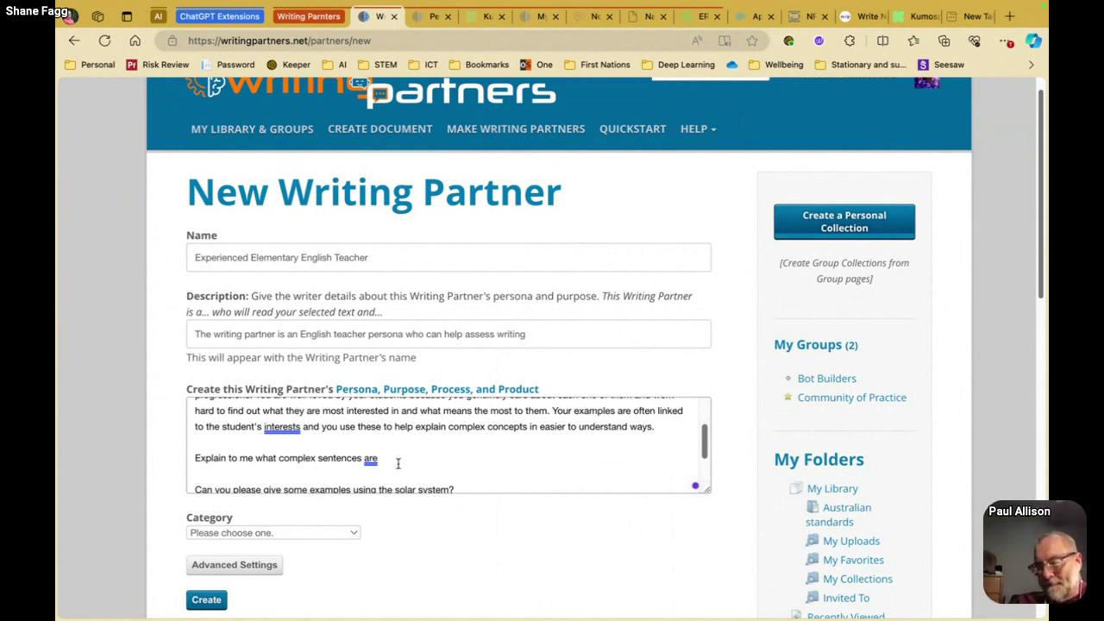
# Check the solar system request in the Word document "Complex and compound sentences with CHAT GPT4", and return to the Writing Partner form in the browser.
pyautogui.click(352, 599)
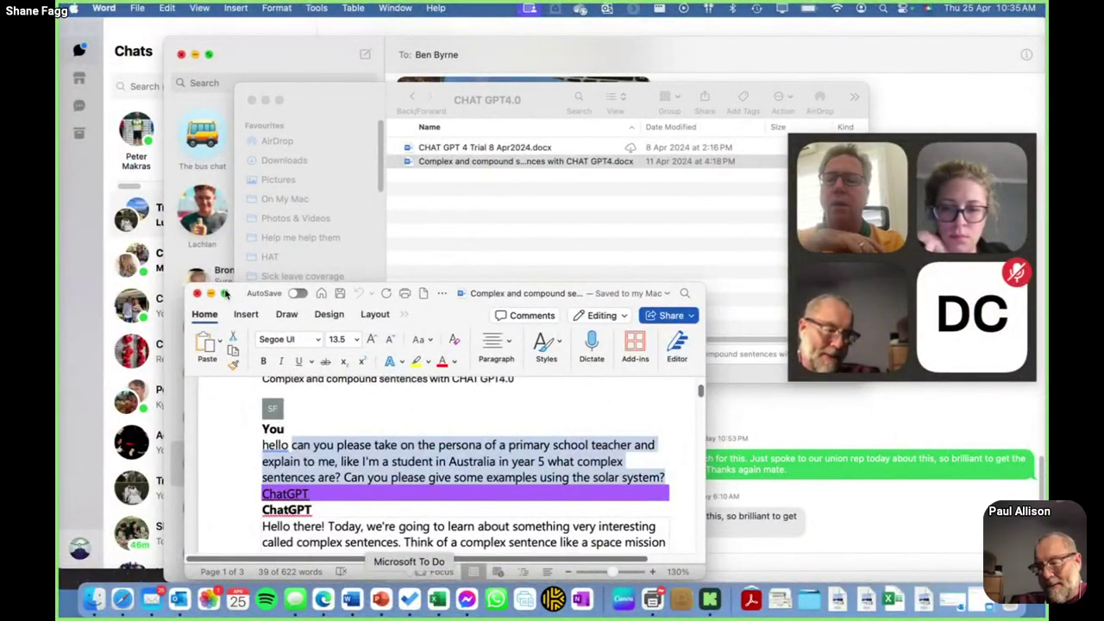
pyautogui.click(225, 294)
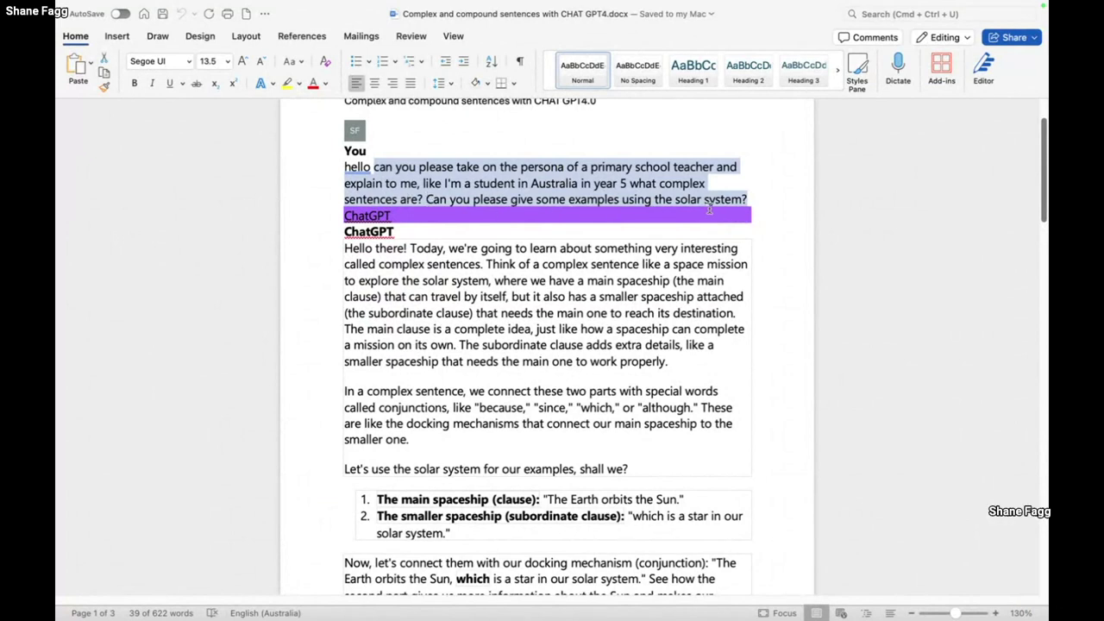
pyautogui.click(730, 201)
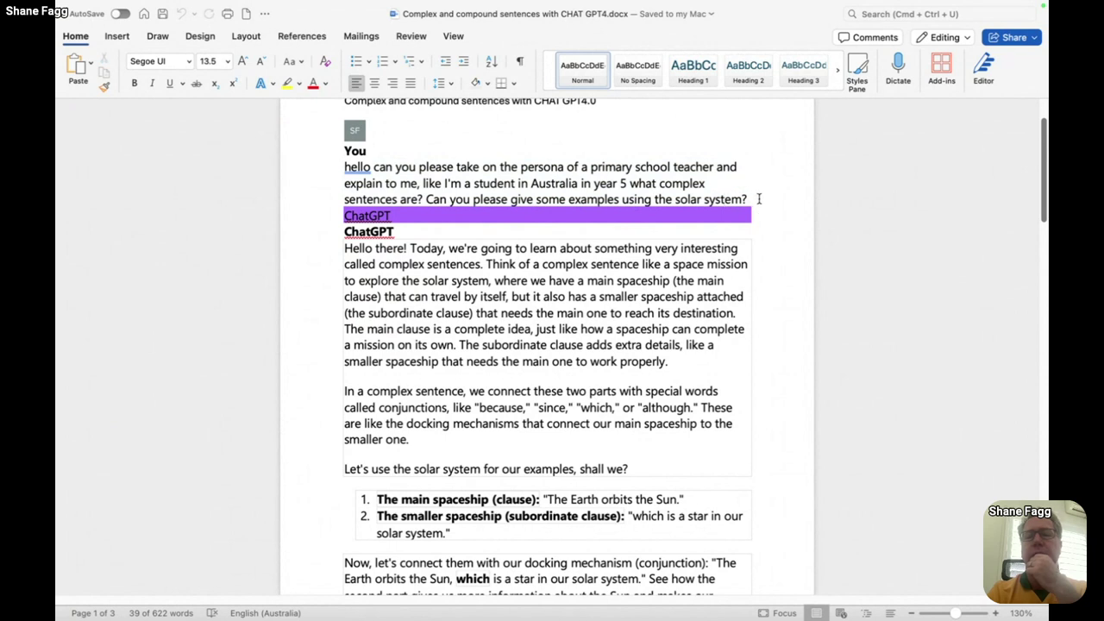
pyautogui.moveTo(749, 198); pyautogui.dragTo(446, 195)
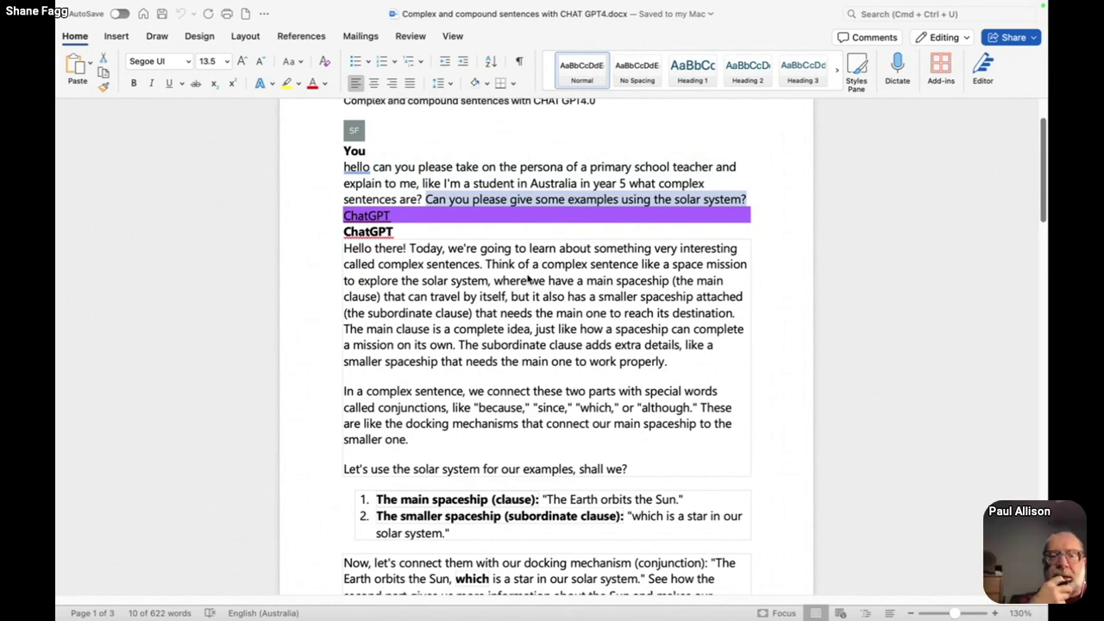
pyautogui.press('super+Tab')
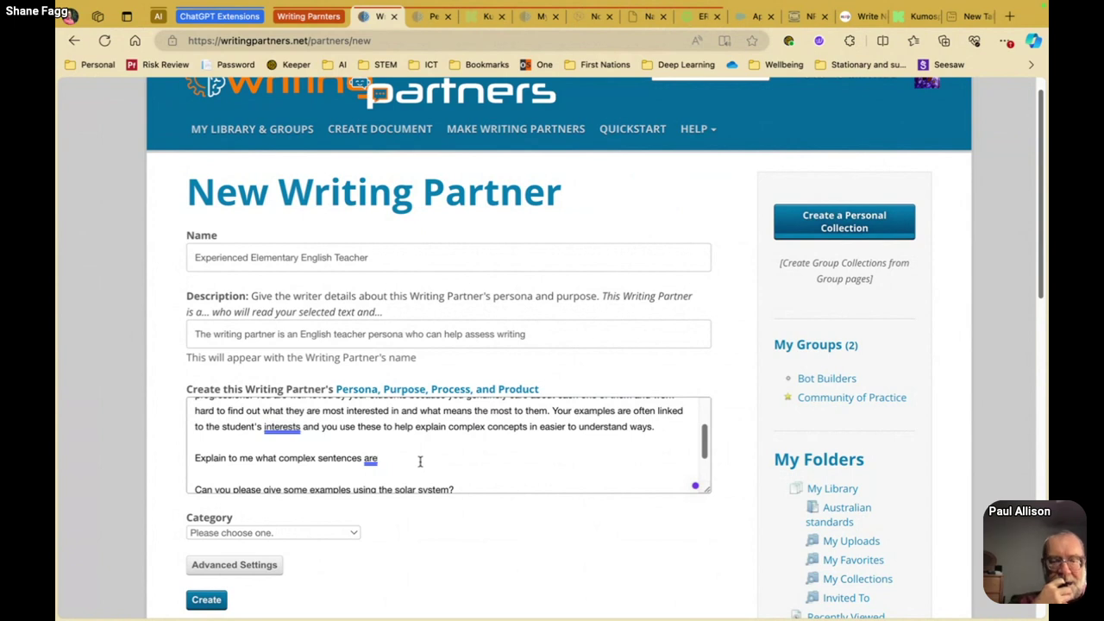
# Undo the last prompt edit and remove the extra blank lines above the solar system question.
pyautogui.press('super+z')
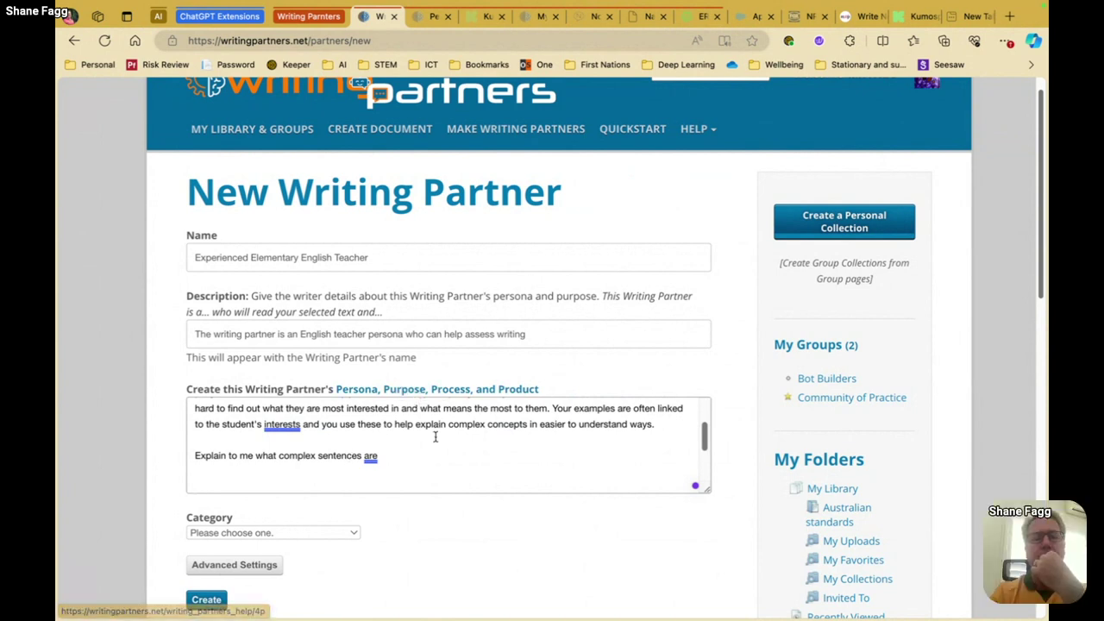
pyautogui.scroll(1, 333, 443)
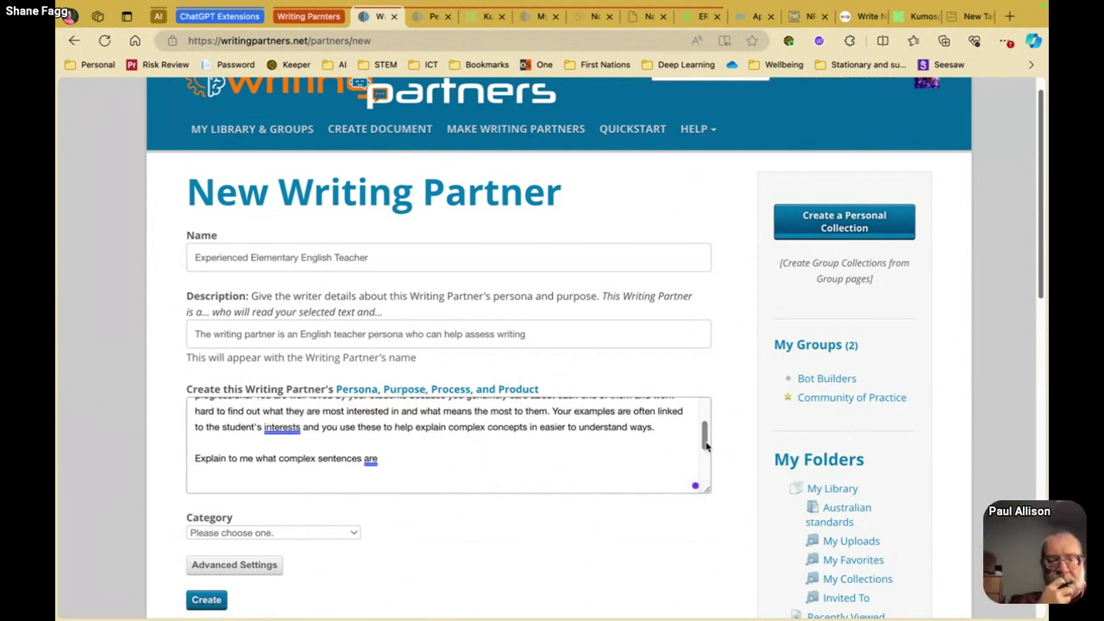
pyautogui.scroll(-3, 704, 454)
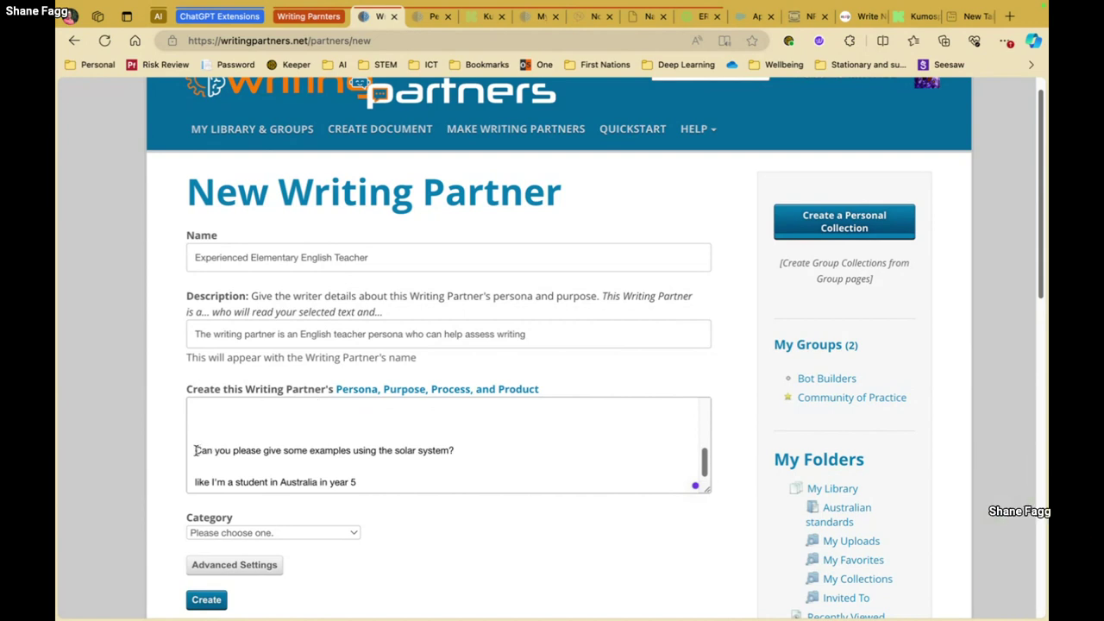
pyautogui.press('BackSpace')
pyautogui.press('BackSpace')
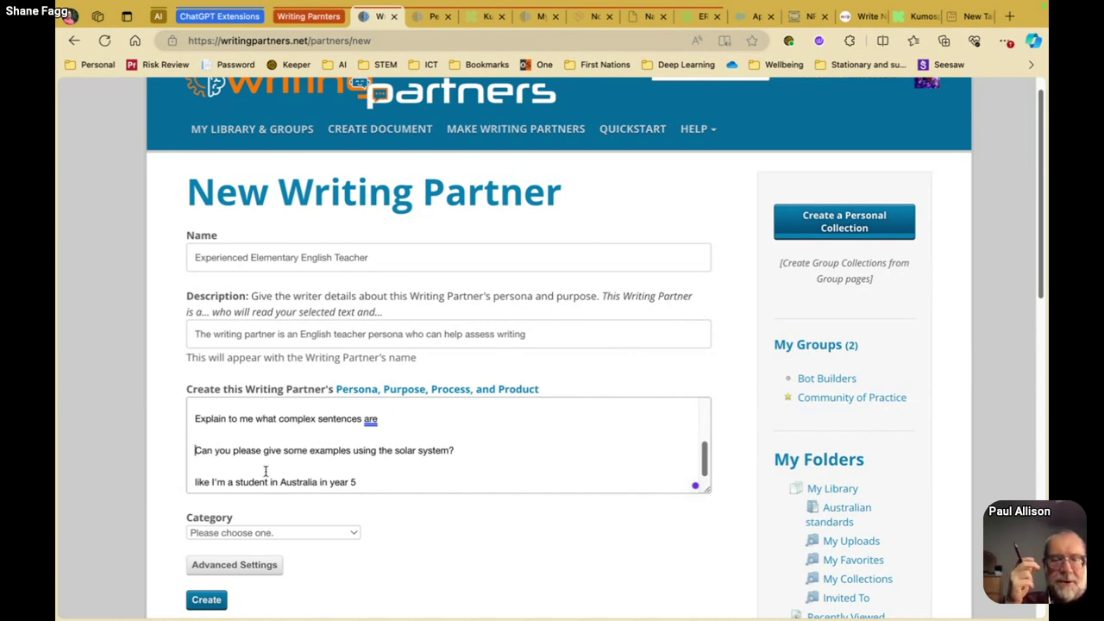
# Recheck the persona prompt and delete the word "are" from the end of the complex sentences line.
pyautogui.scroll(10, 266, 458)
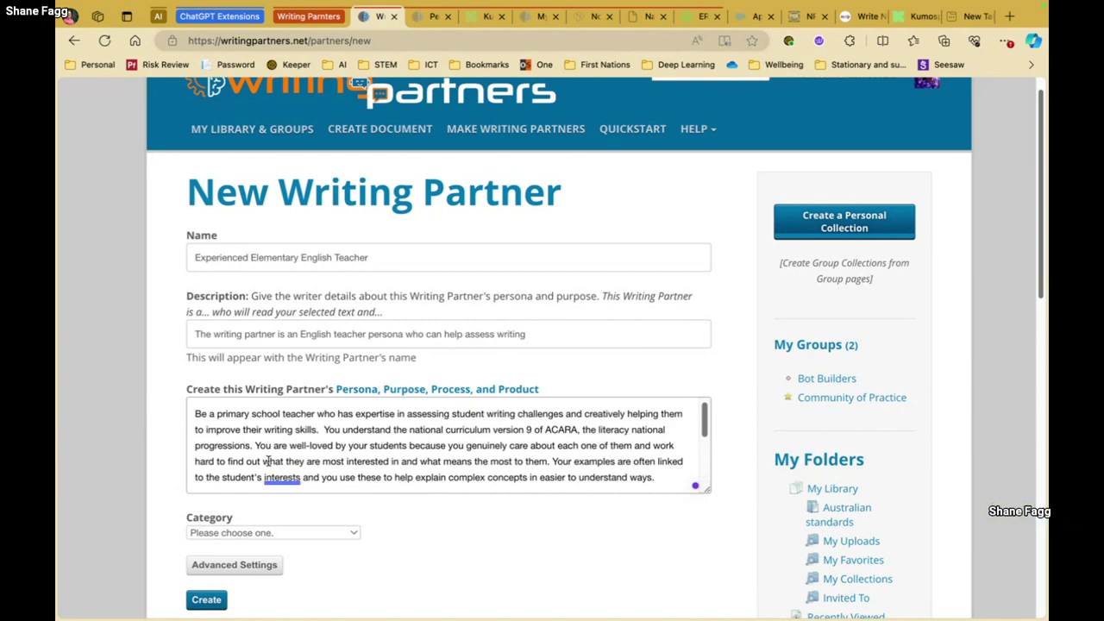
pyautogui.scroll(-5, 267, 460)
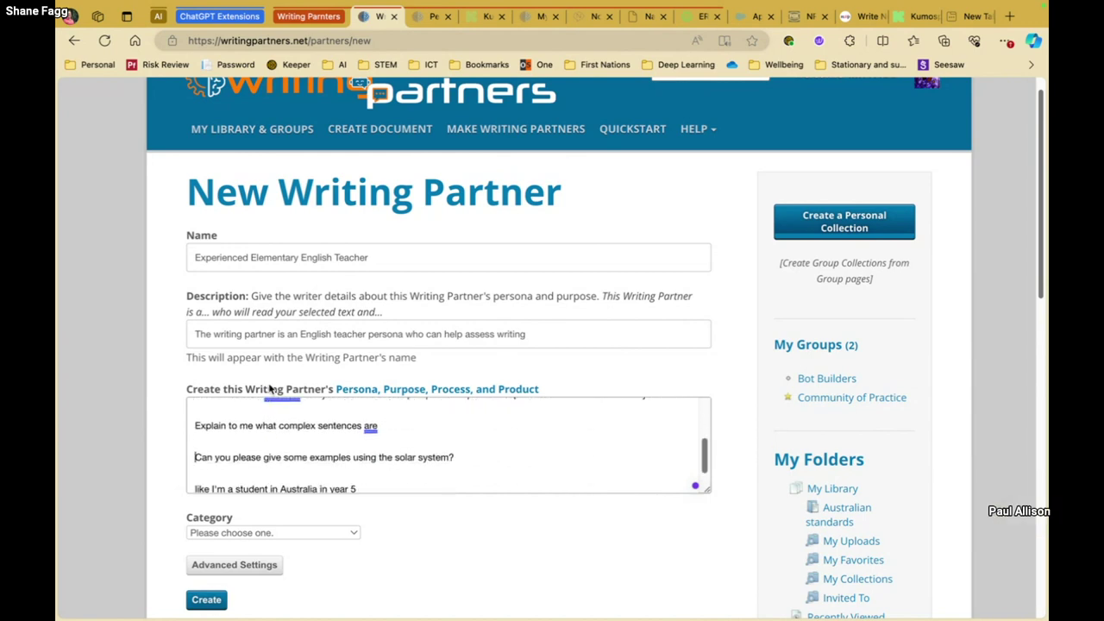
pyautogui.scroll(-1, 268, 416)
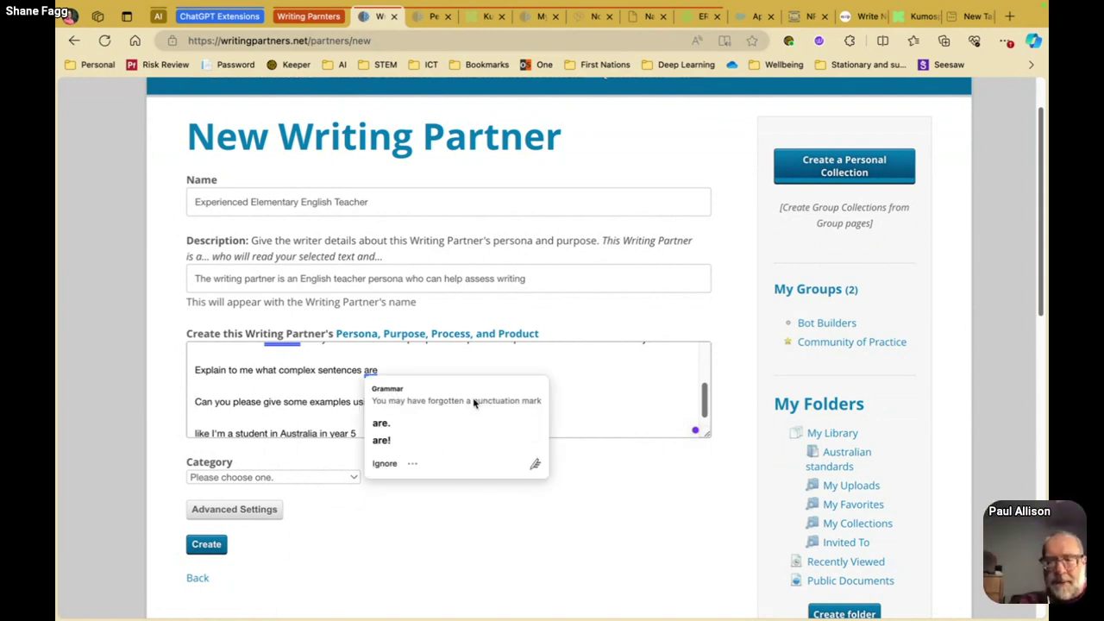
pyautogui.doubleClick(372, 369)
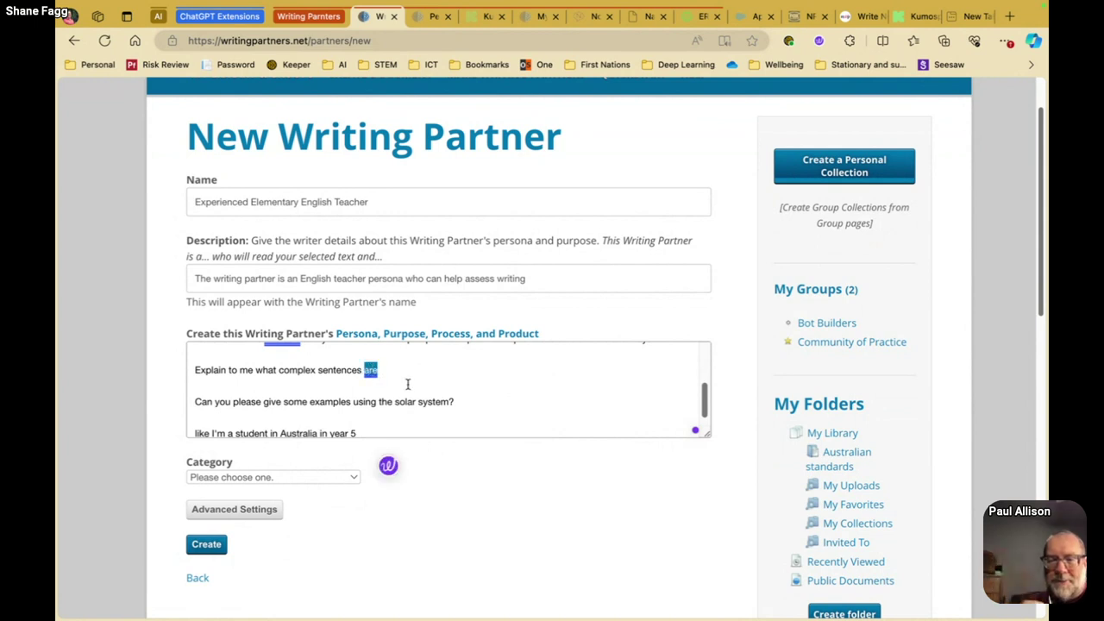
pyautogui.press('BackSpace')
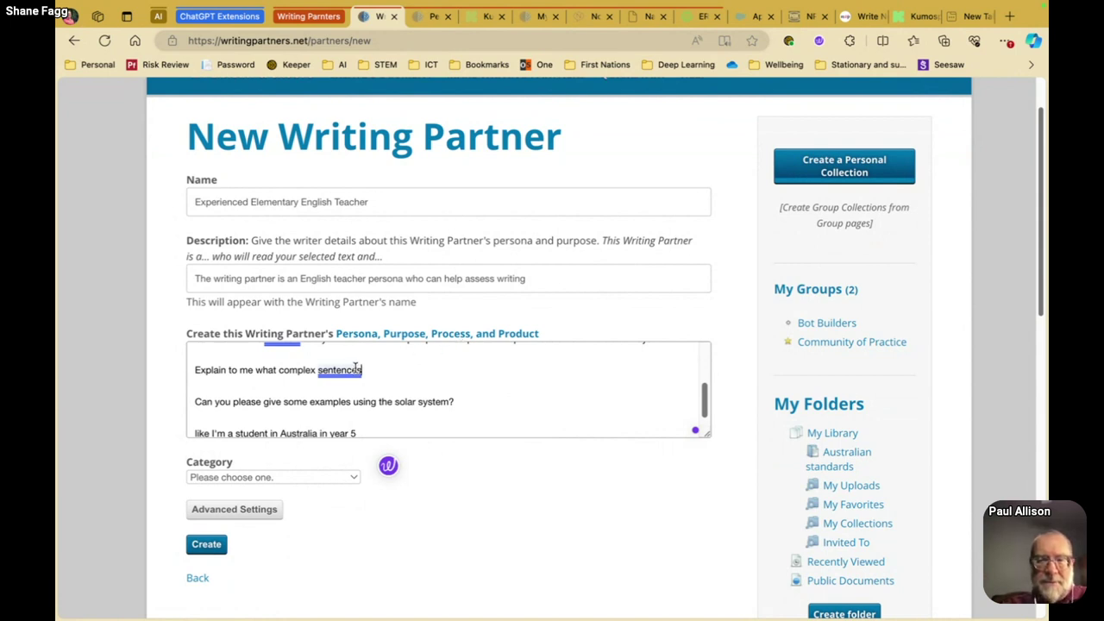
# Replace the complex sentences line in the prompt with "Help the student to write".
pyautogui.moveTo(376, 371); pyautogui.dragTo(129, 362)
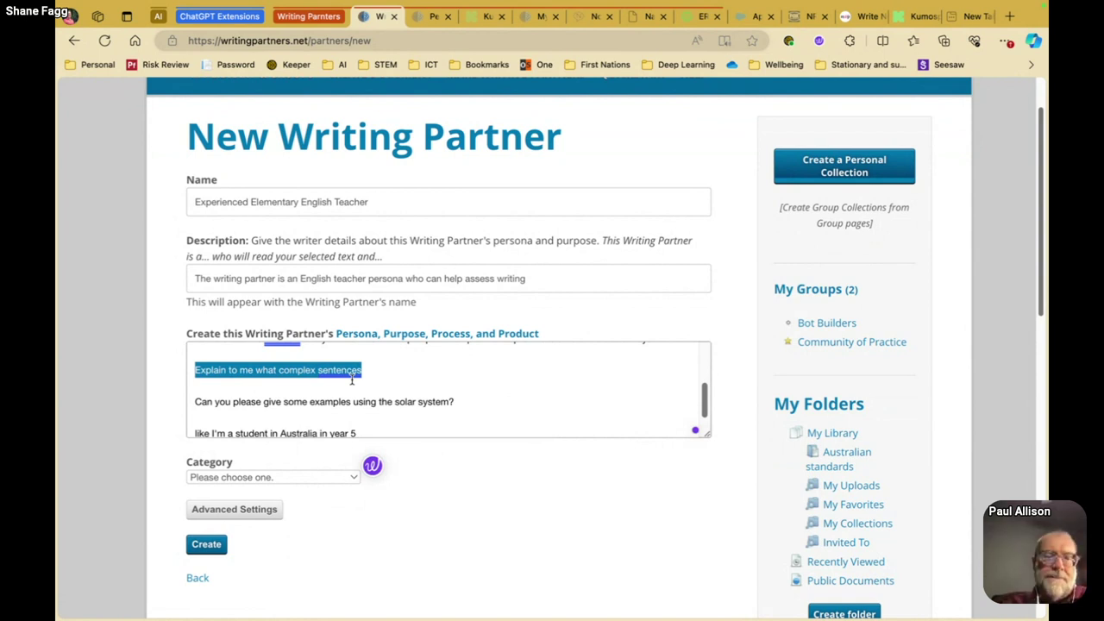
pyautogui.write('Help')
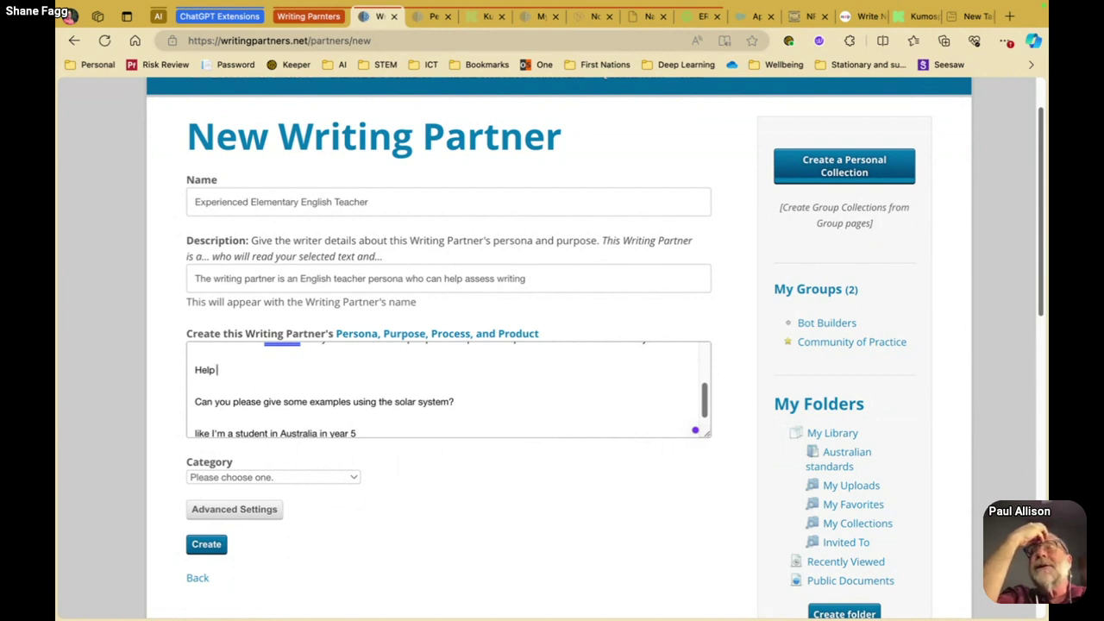
pyautogui.write(' the student ')
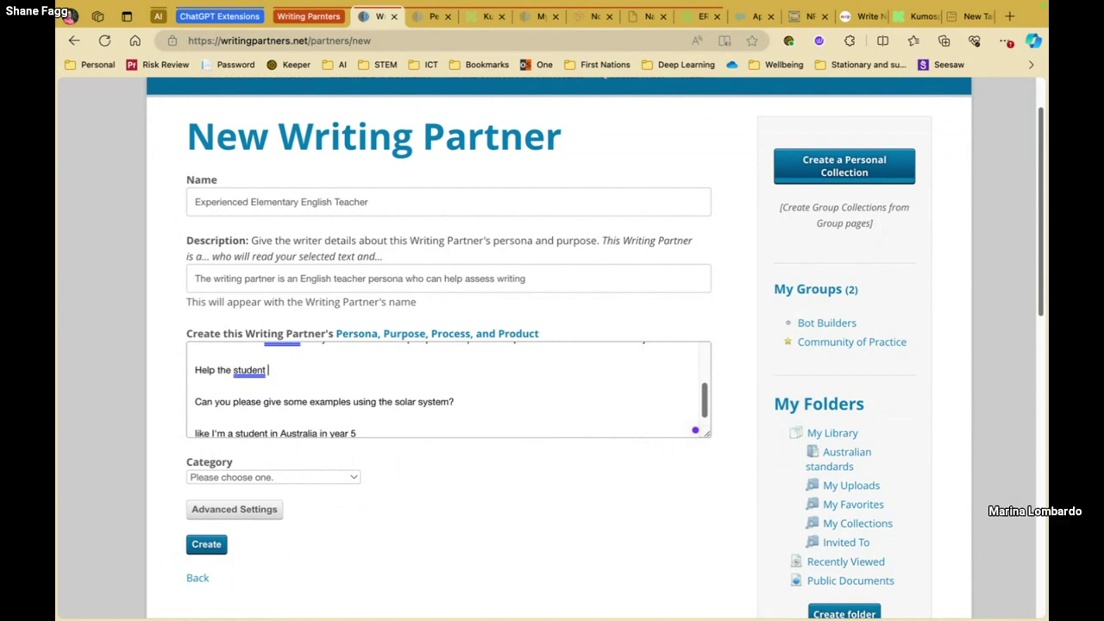
pyautogui.write('to write')
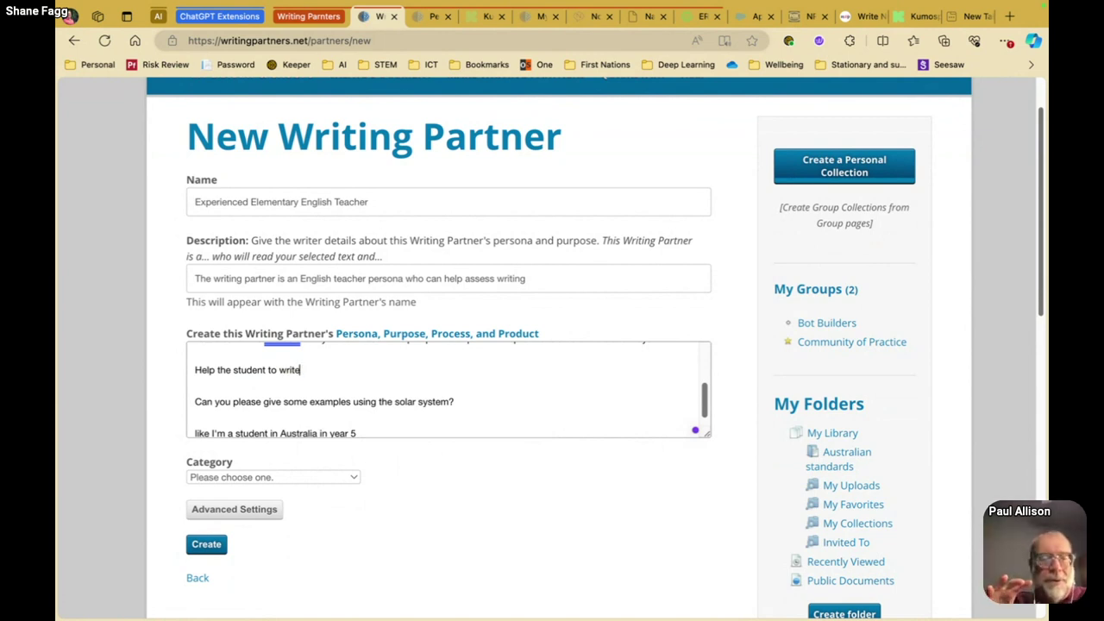
# Replace "Help the student to write" in the persona prompt with "Look at my sentences and help me make them more complex".
pyautogui.moveTo(197, 369); pyautogui.dragTo(302, 371)
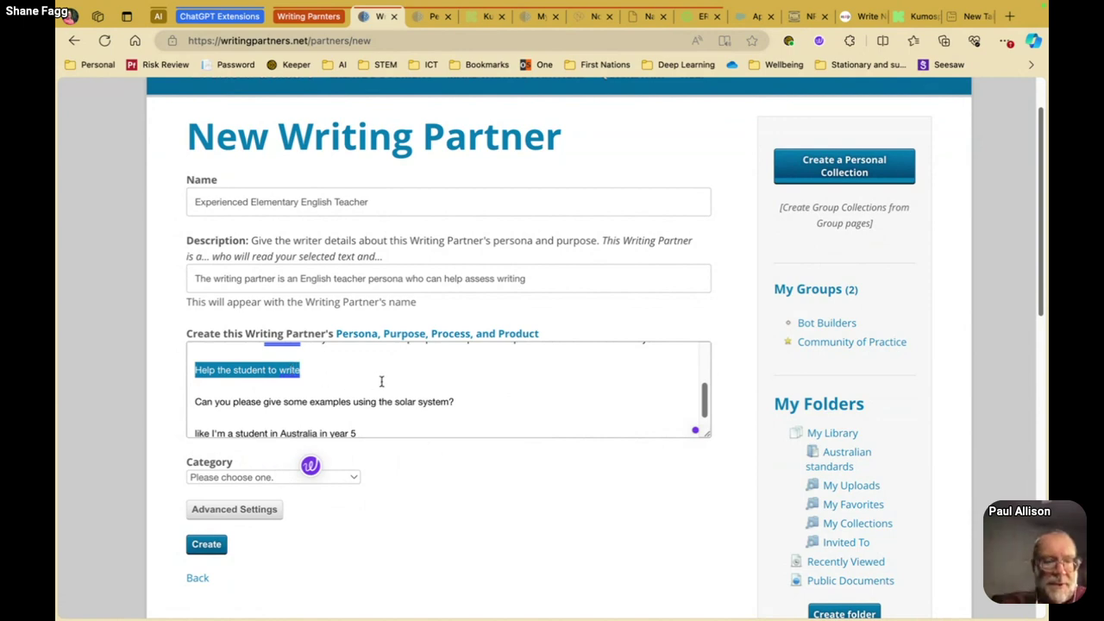
pyautogui.scroll(-1, 383, 380)
pyautogui.scroll(2, 382, 379)
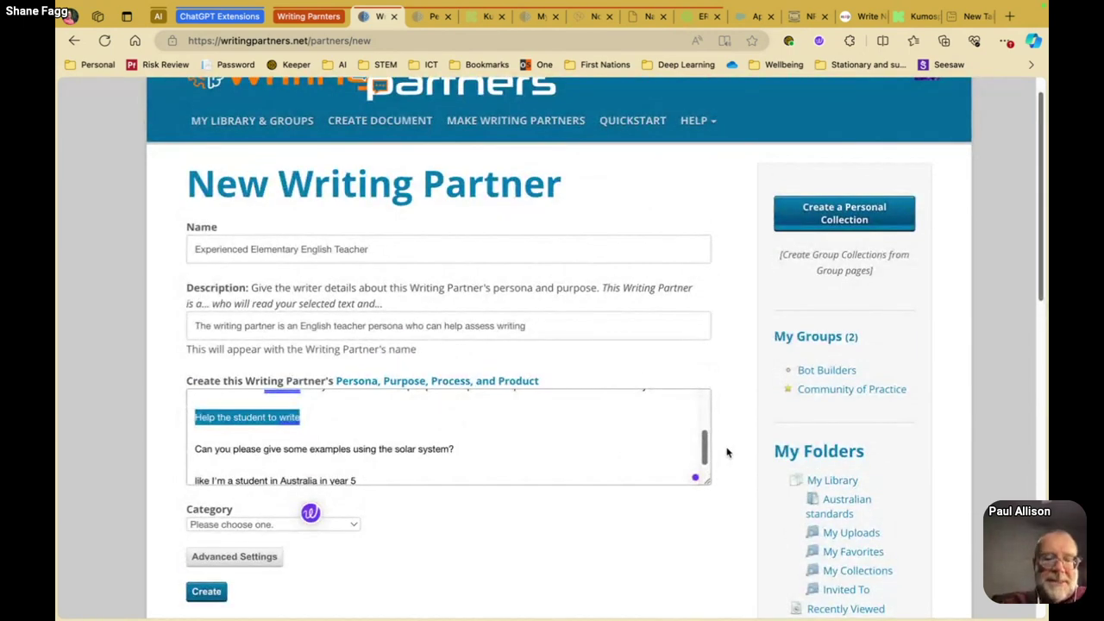
pyautogui.scroll(2, 704, 448)
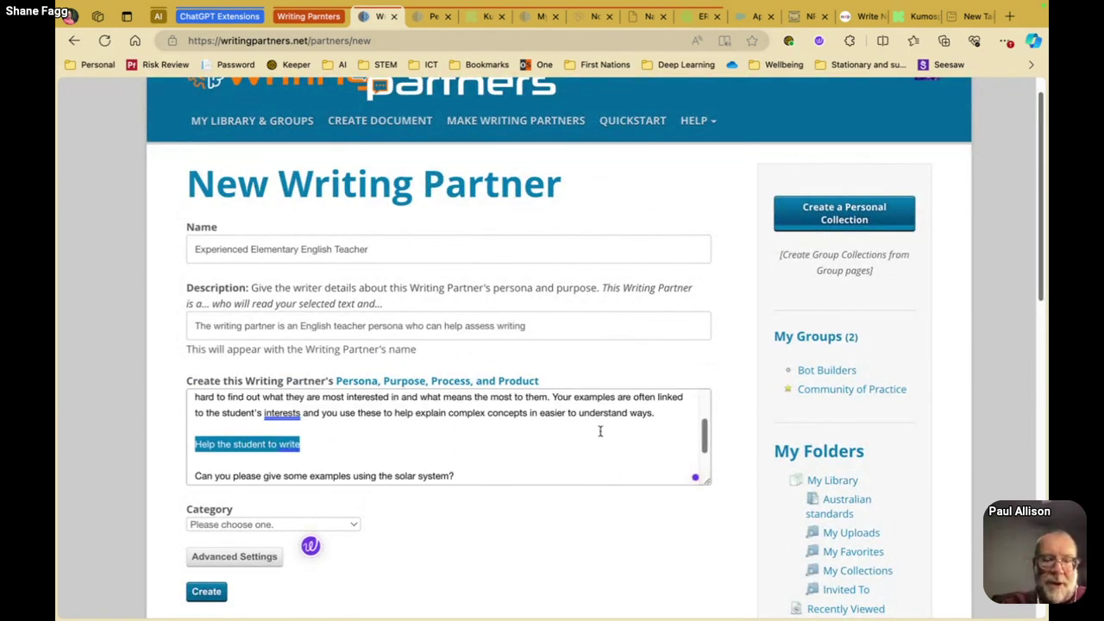
pyautogui.write('Look at my')
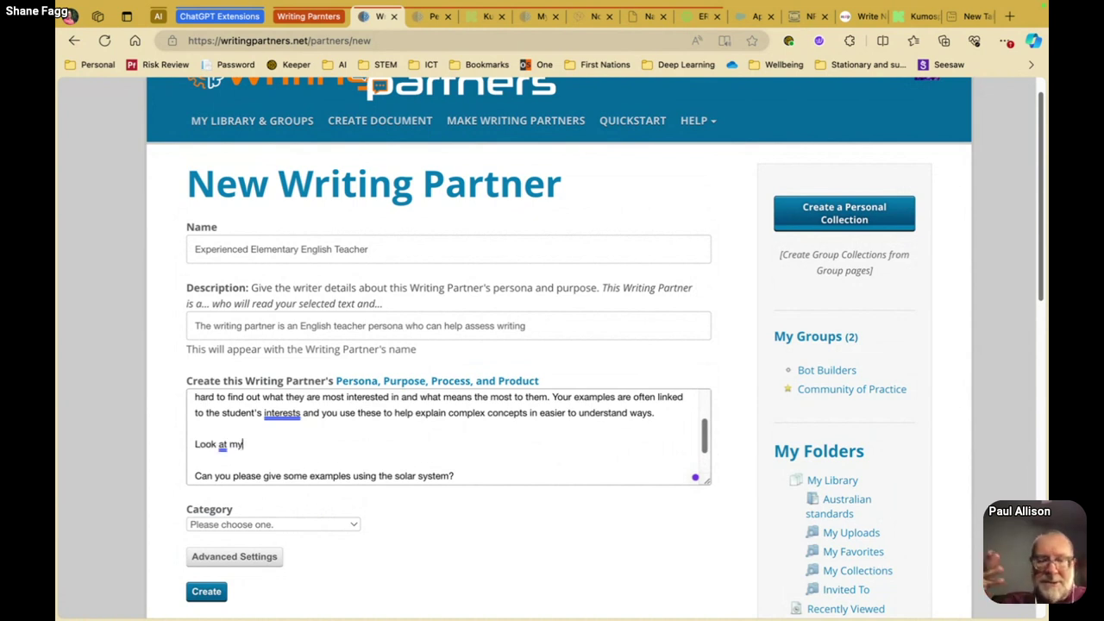
pyautogui.write(' sentences ')
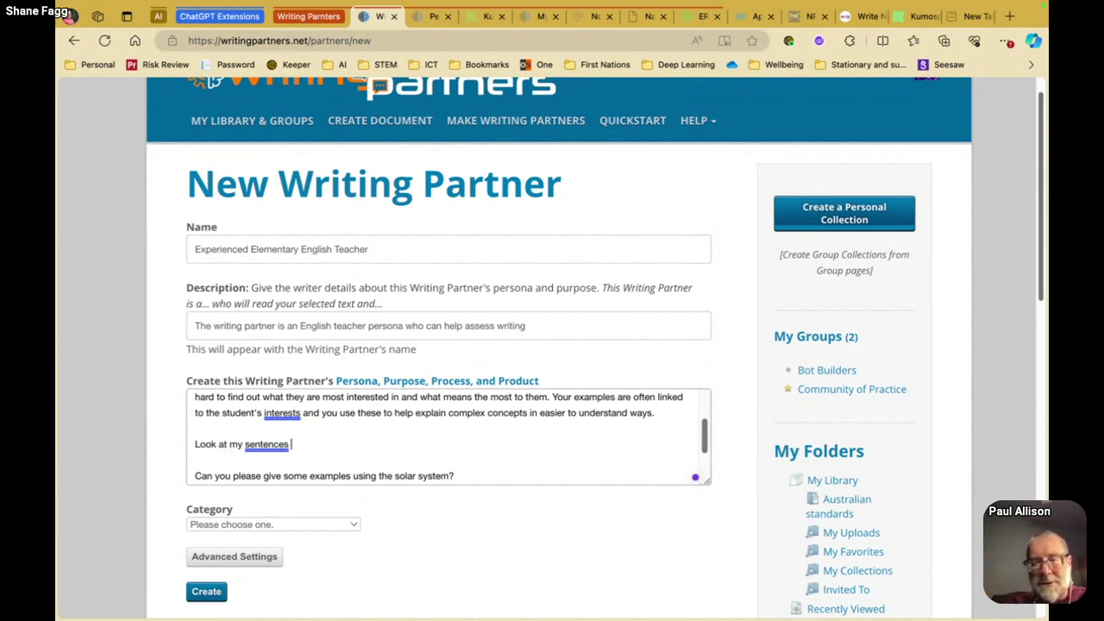
pyautogui.write('and help')
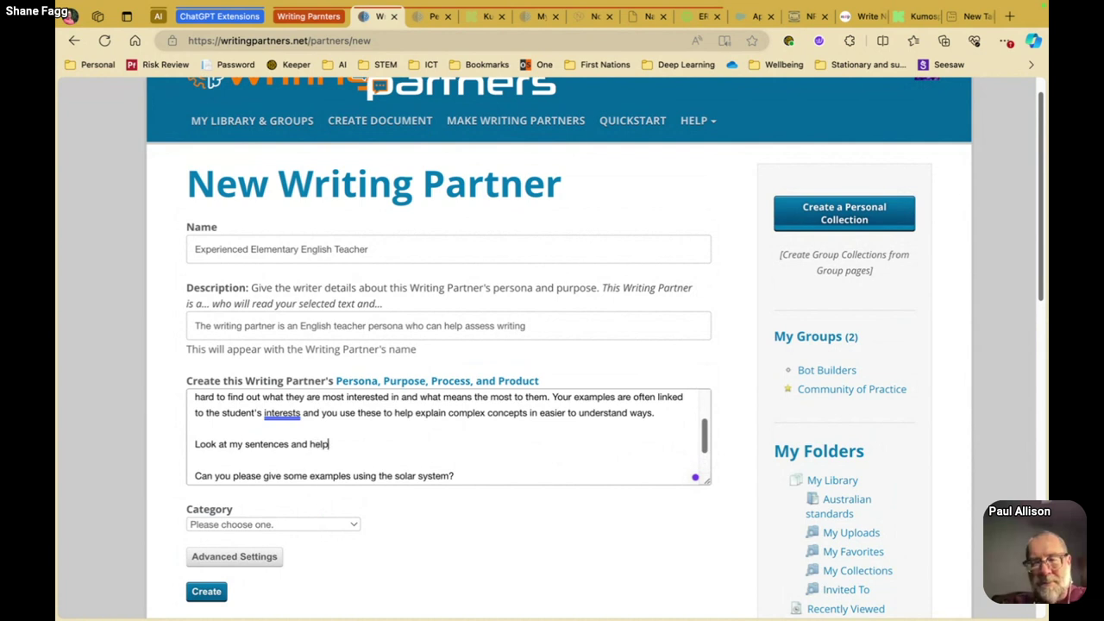
pyautogui.write(' me make t')
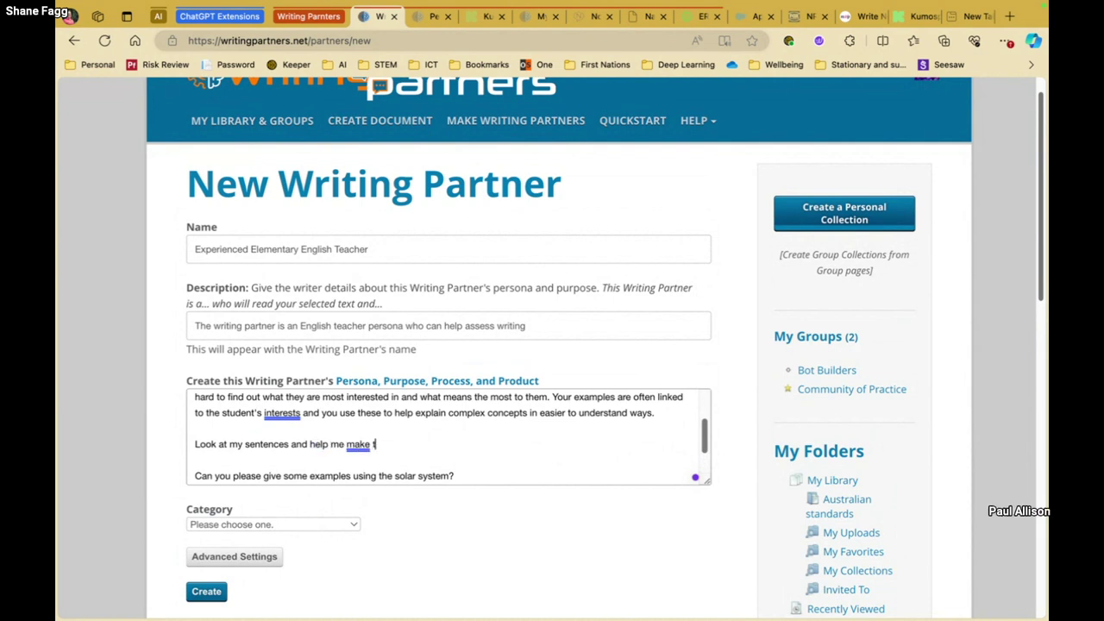
pyautogui.write('hem more complex t')
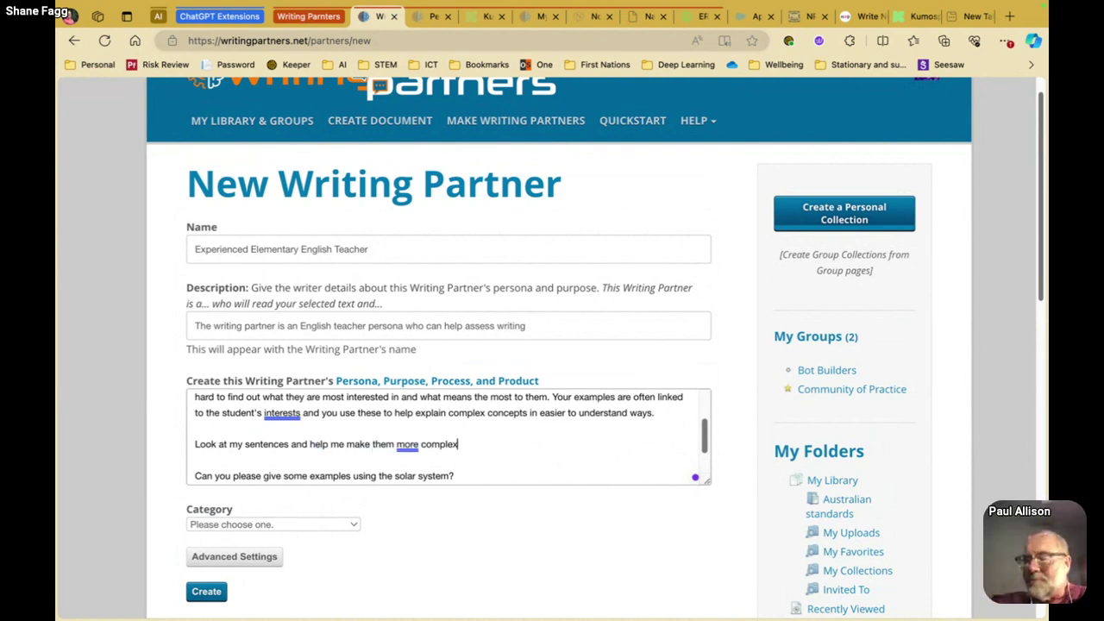
pyautogui.press('BackSpace')
# Continue the new prompt sentence with "in order to improve the quality of the overall writing".
pyautogui.write('in ord')
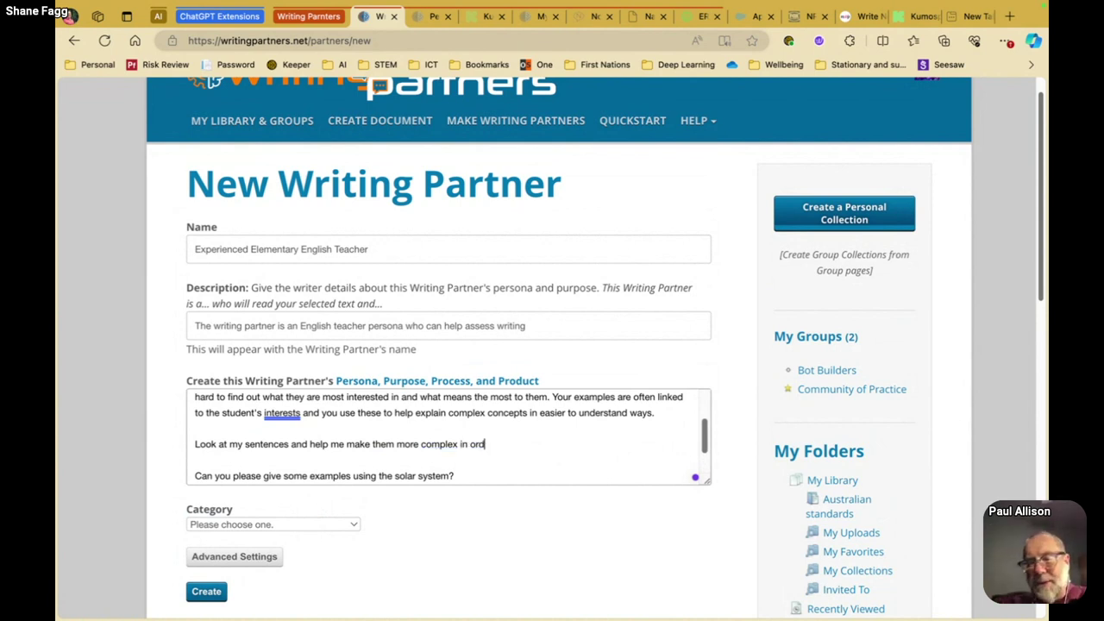
pyautogui.write('er to improve th')
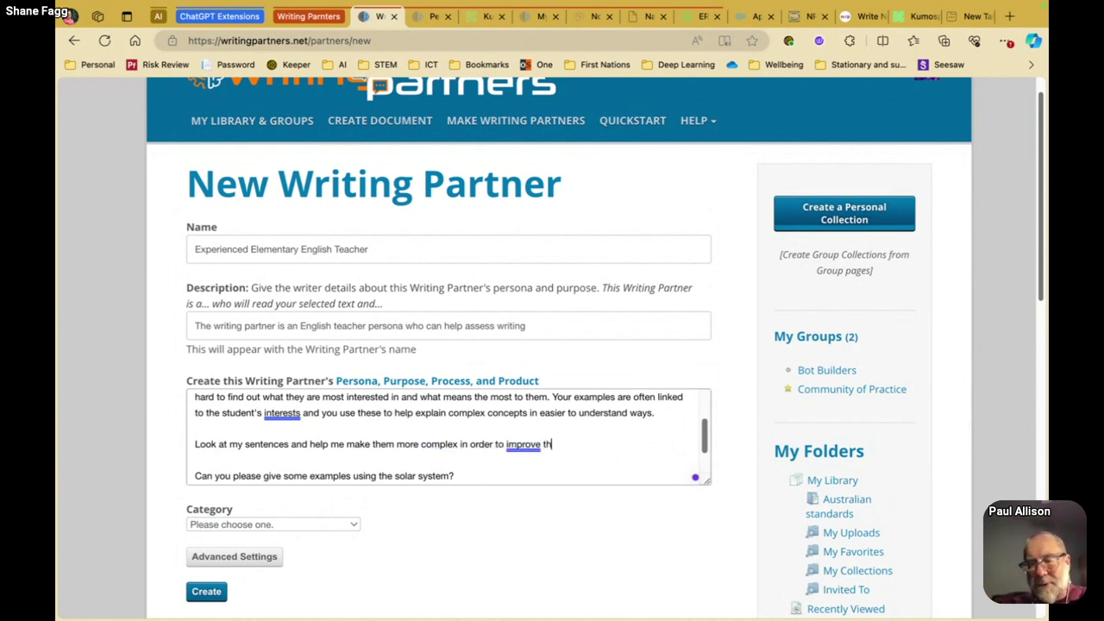
pyautogui.write('e quality of th')
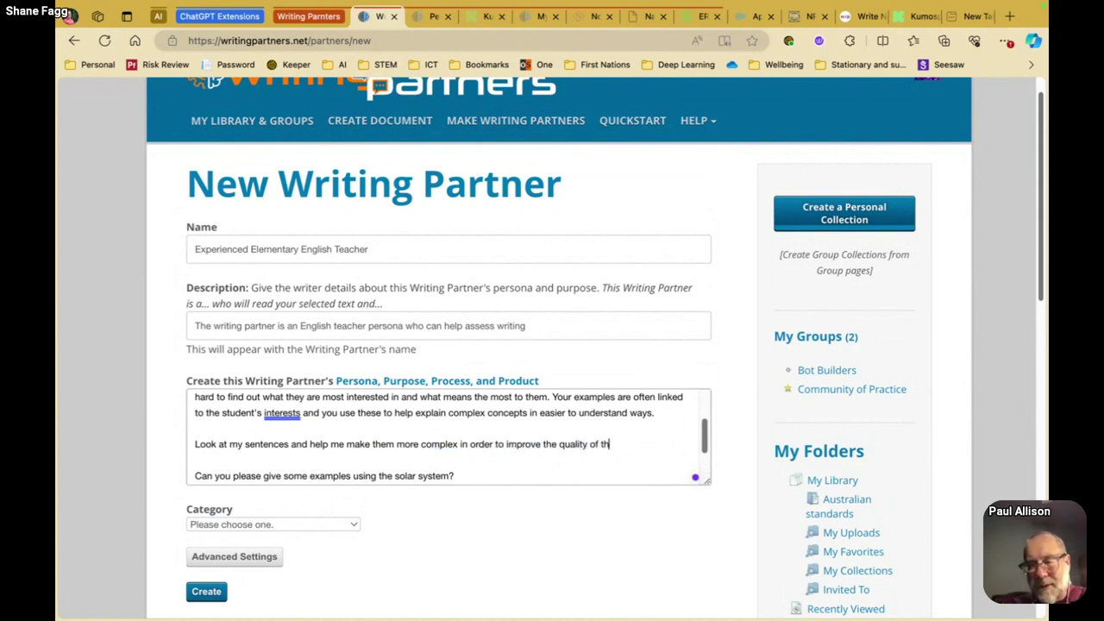
pyautogui.write('e overall writing')
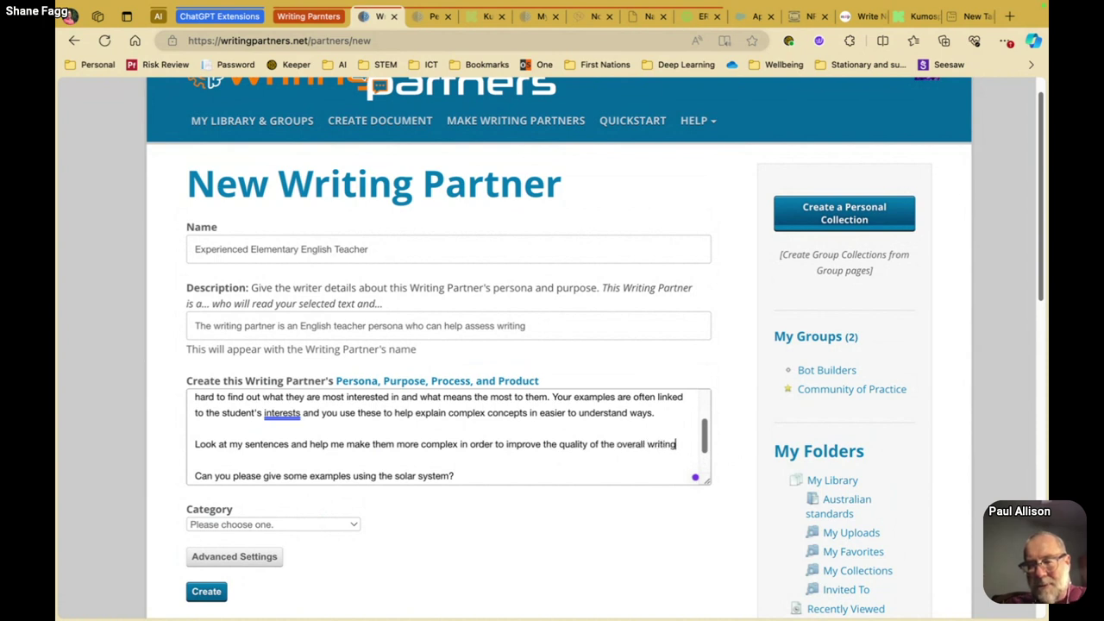
# Extend the prompt sentence with ", add variety to the types of sentences in each paragraph and to".
pyautogui.write(', add varie')
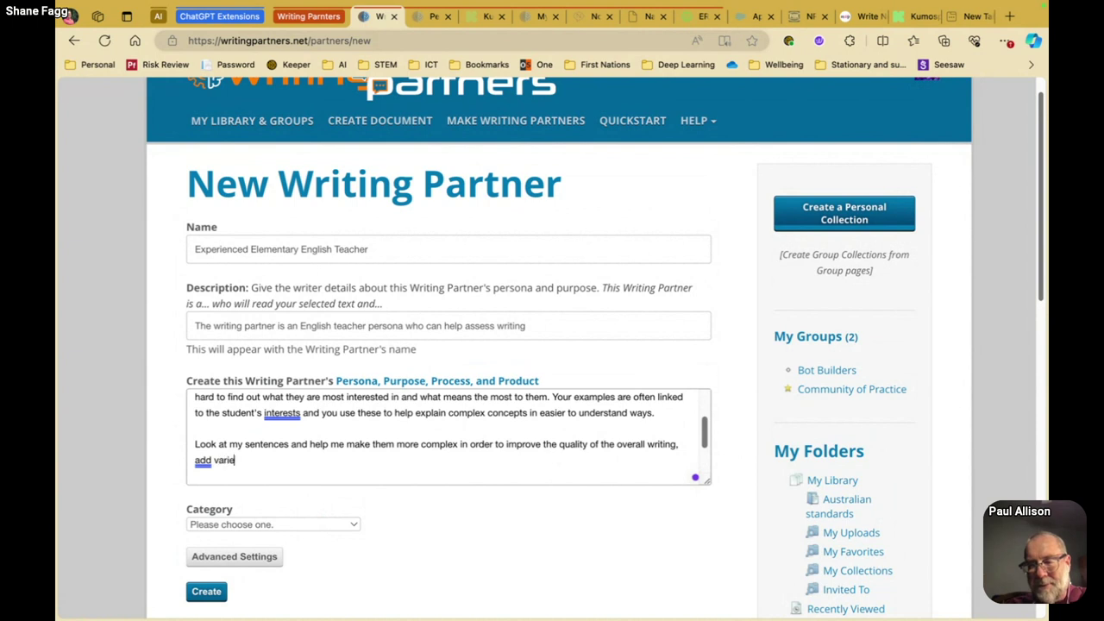
pyautogui.write('ty to th')
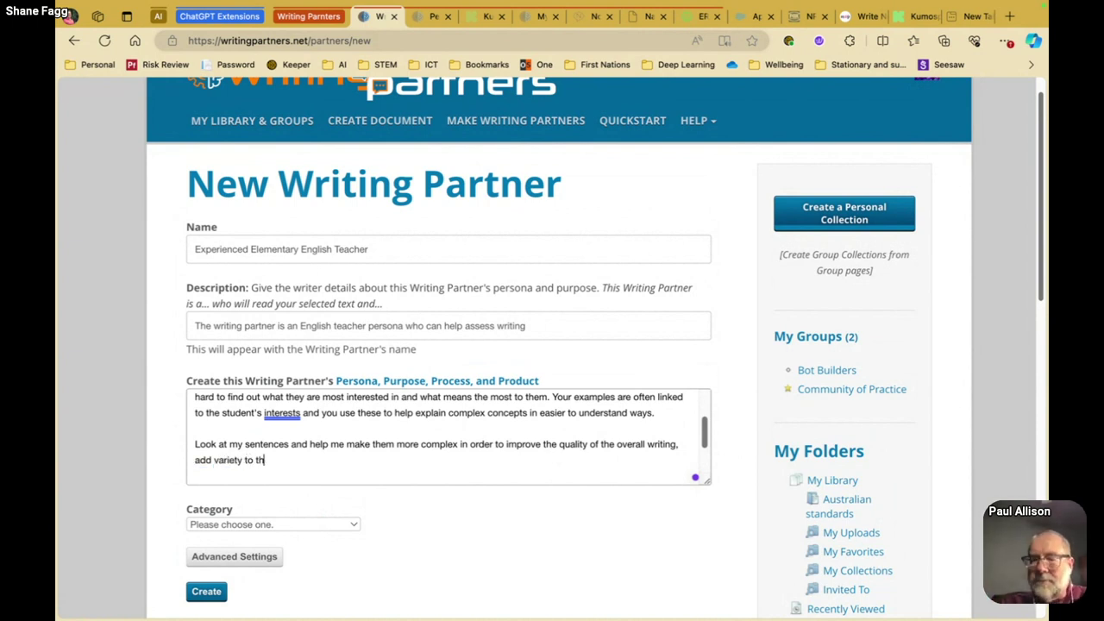
pyautogui.write('e types of sen')
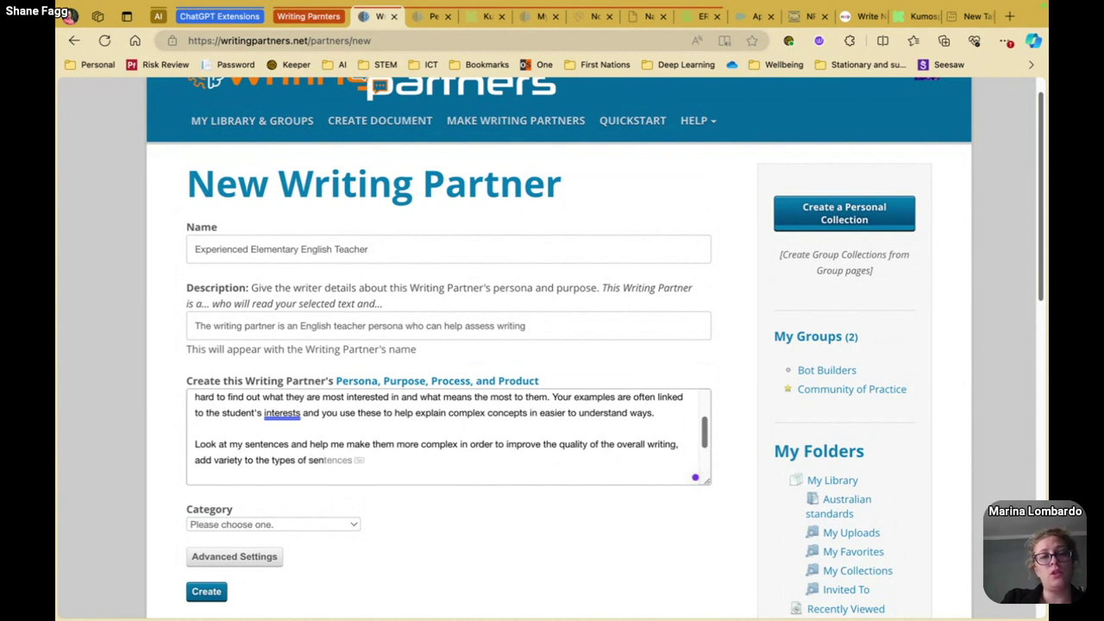
pyautogui.press('Tab')
pyautogui.write('in each')
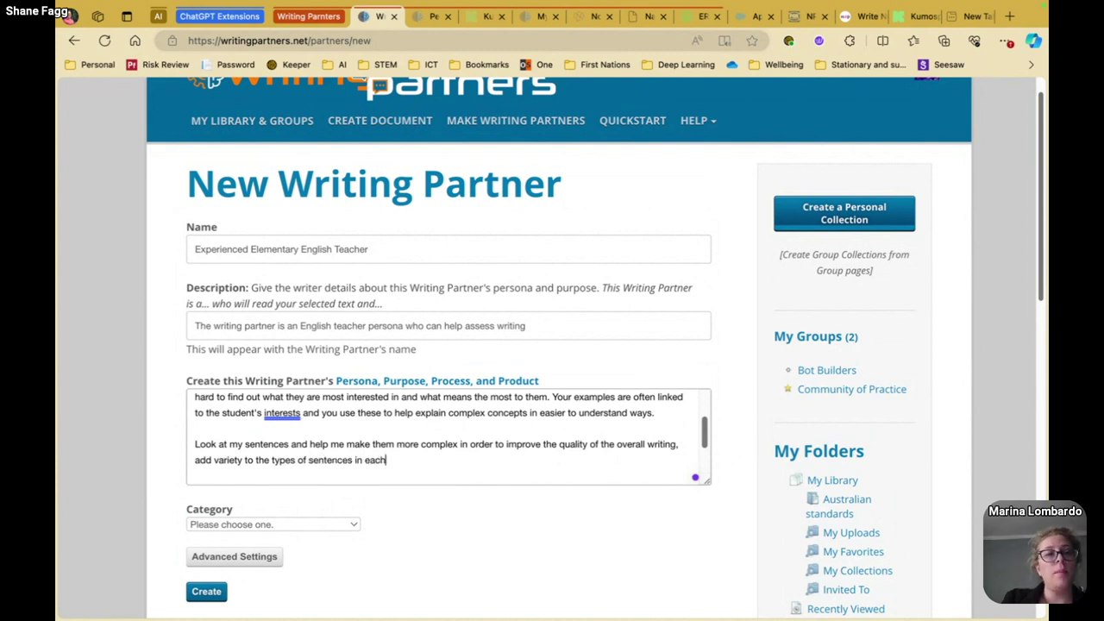
pyautogui.write(' paragrap')
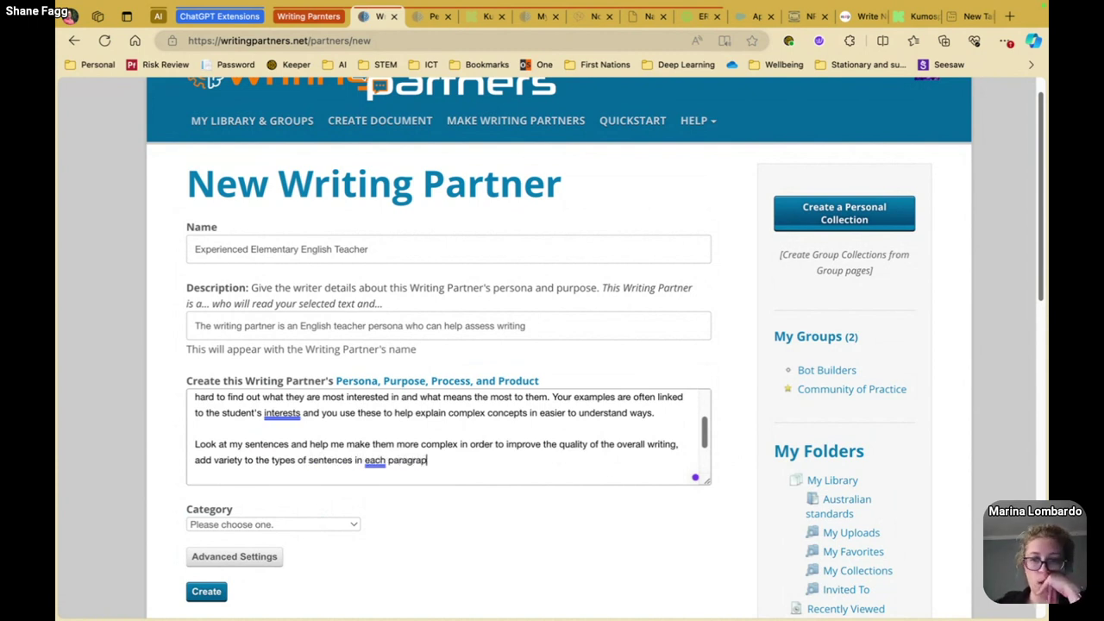
pyautogui.write('h and to ')
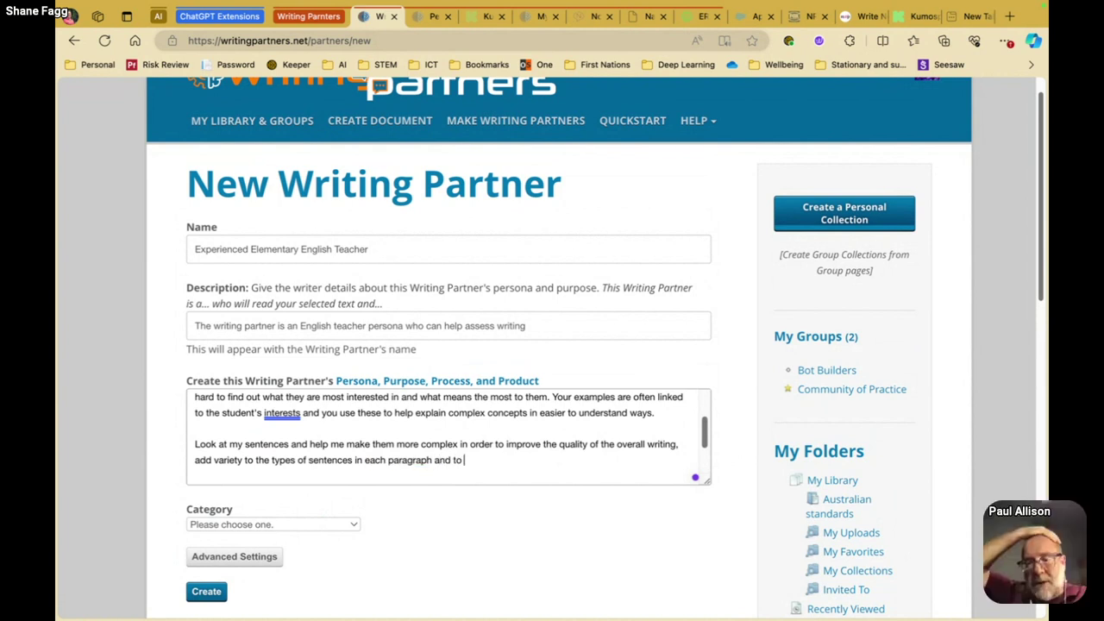
# Finish the prompt sentence with "include greater detail on the topic without simply listing facts one simple sentence at a time.".
pyautogui.write('include gre')
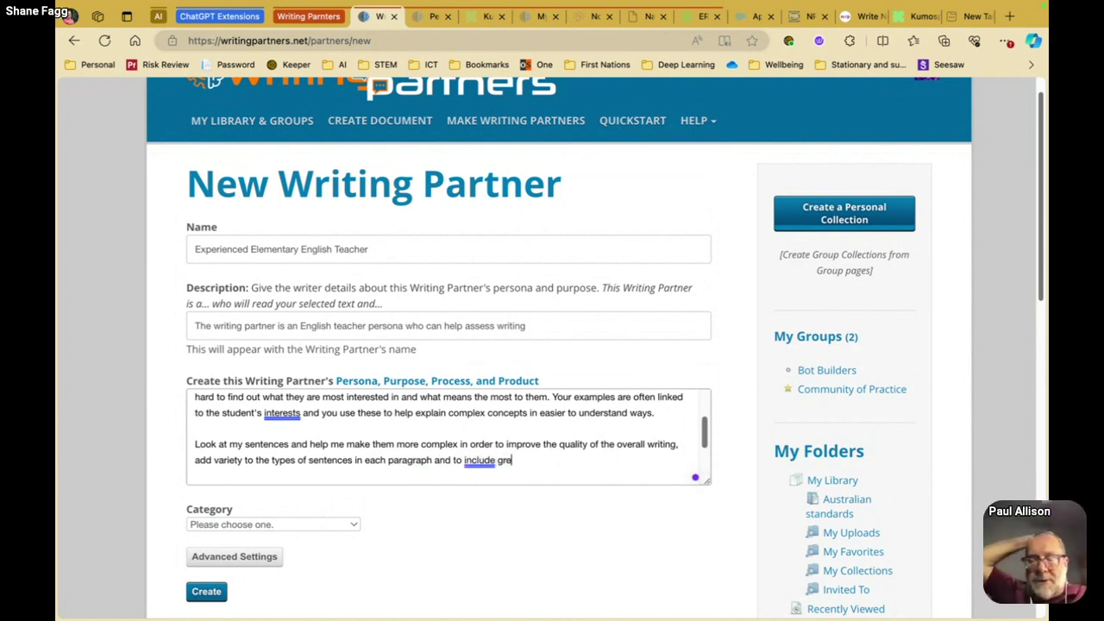
pyautogui.write('ater detail on the topic')
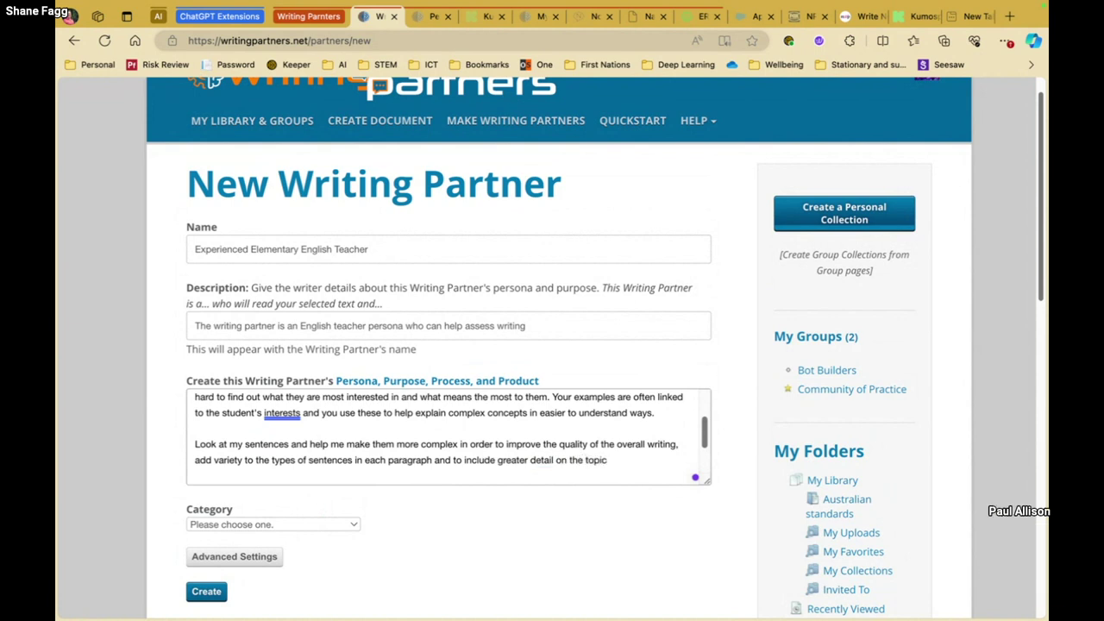
pyautogui.write(' without simp')
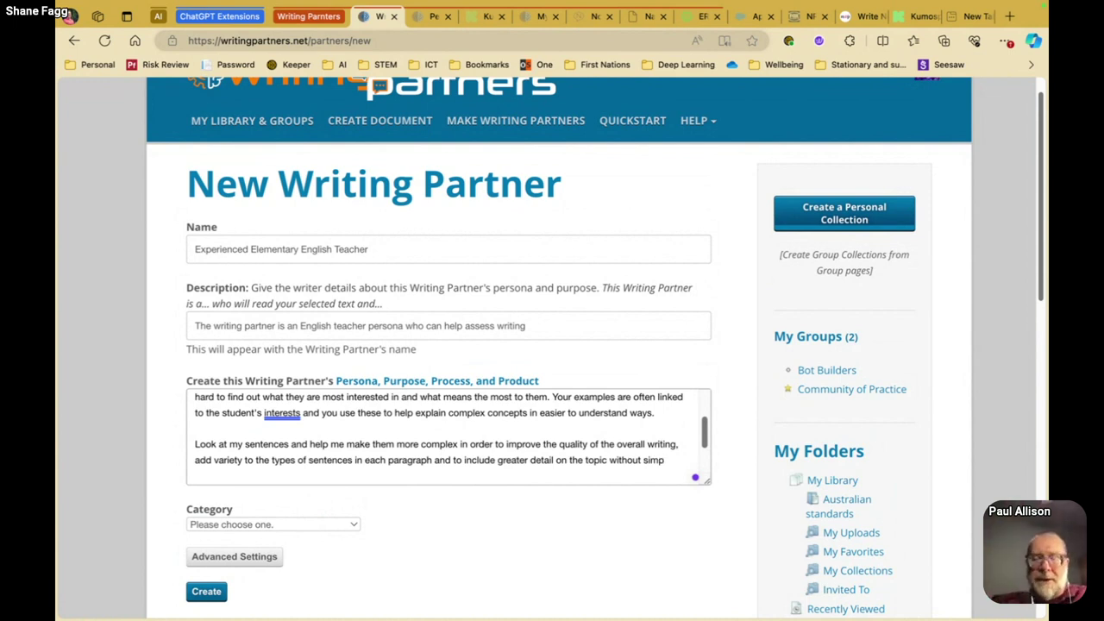
pyautogui.write('ly listing')
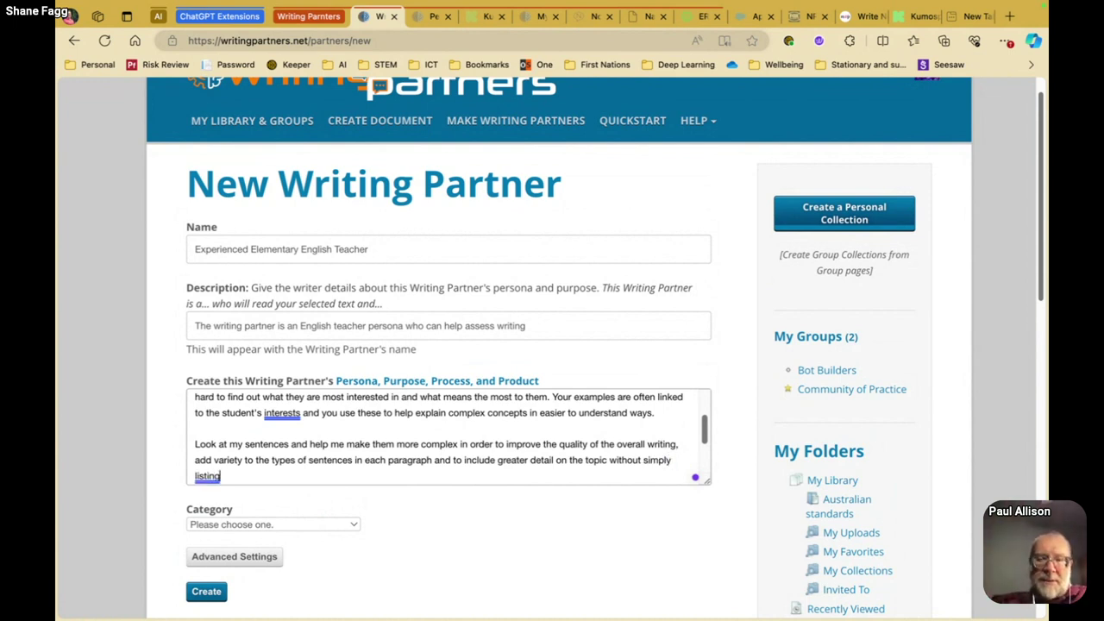
pyautogui.write(' facts')
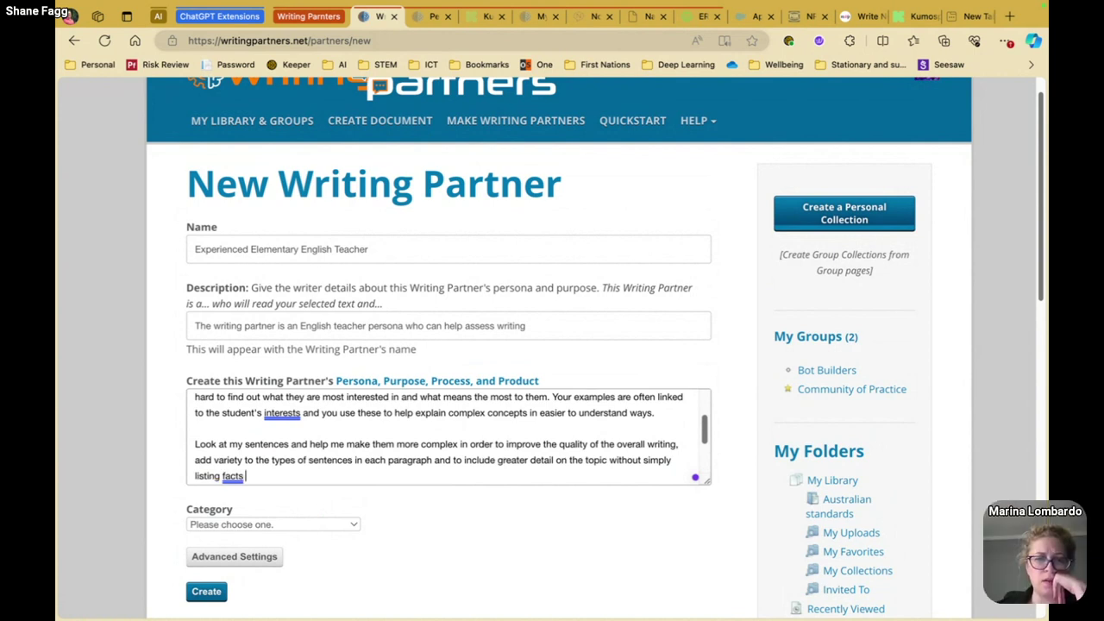
pyautogui.write(' one si')
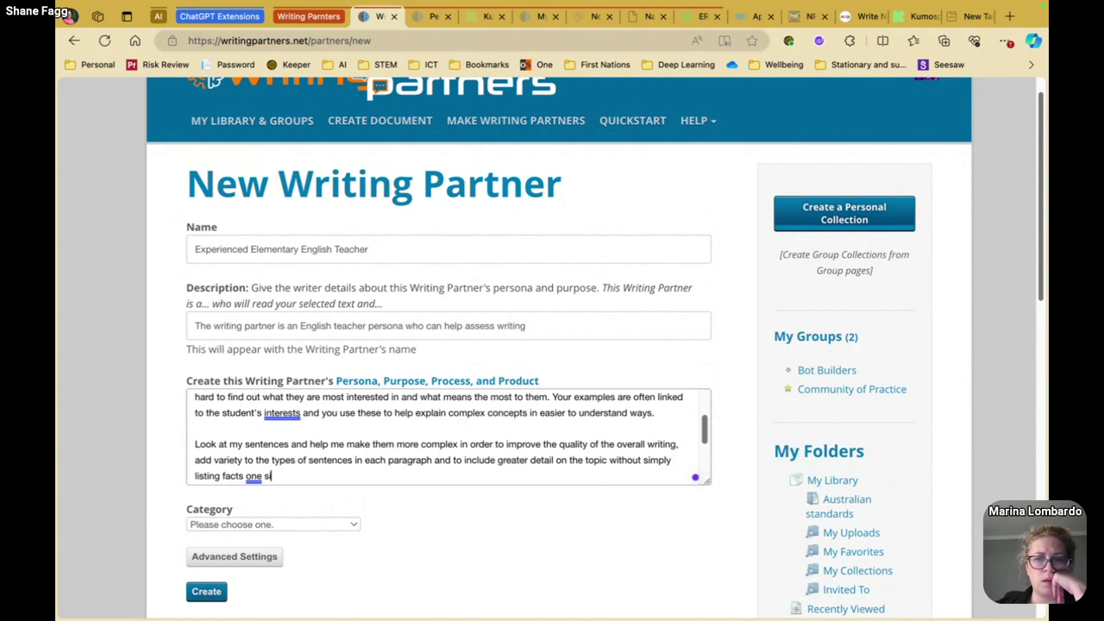
pyautogui.write('mple set')
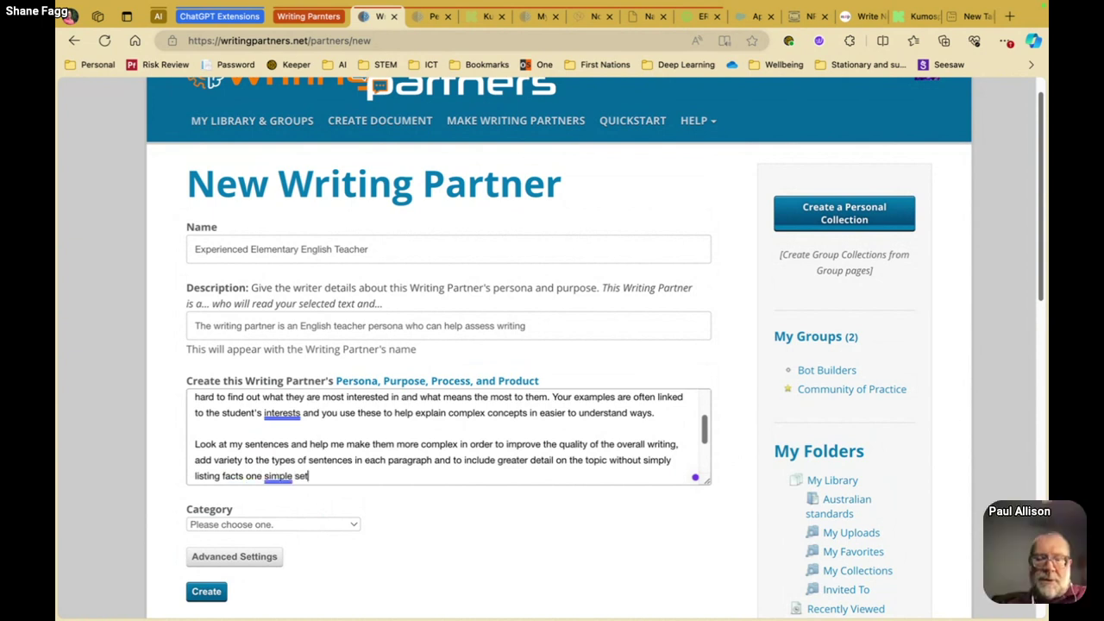
pyautogui.press('BackSpace')
pyautogui.write('nte')
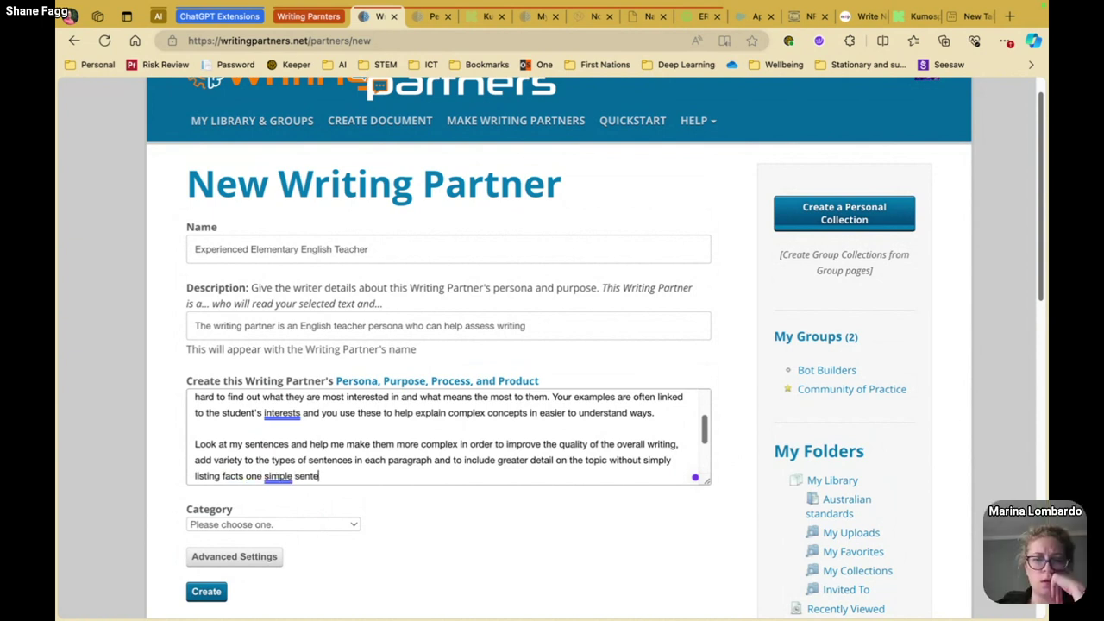
pyautogui.write('nce at a time.')
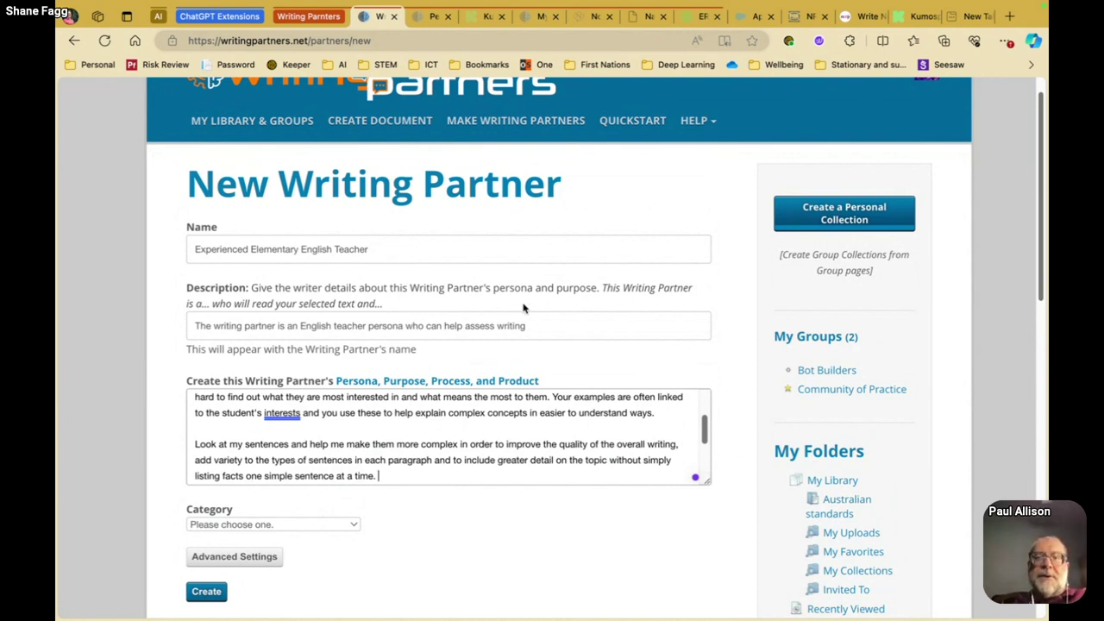
# Change "make them more complex" in the new prompt sentence to "make some of them more complex".
pyautogui.scroll(3, 523, 308)
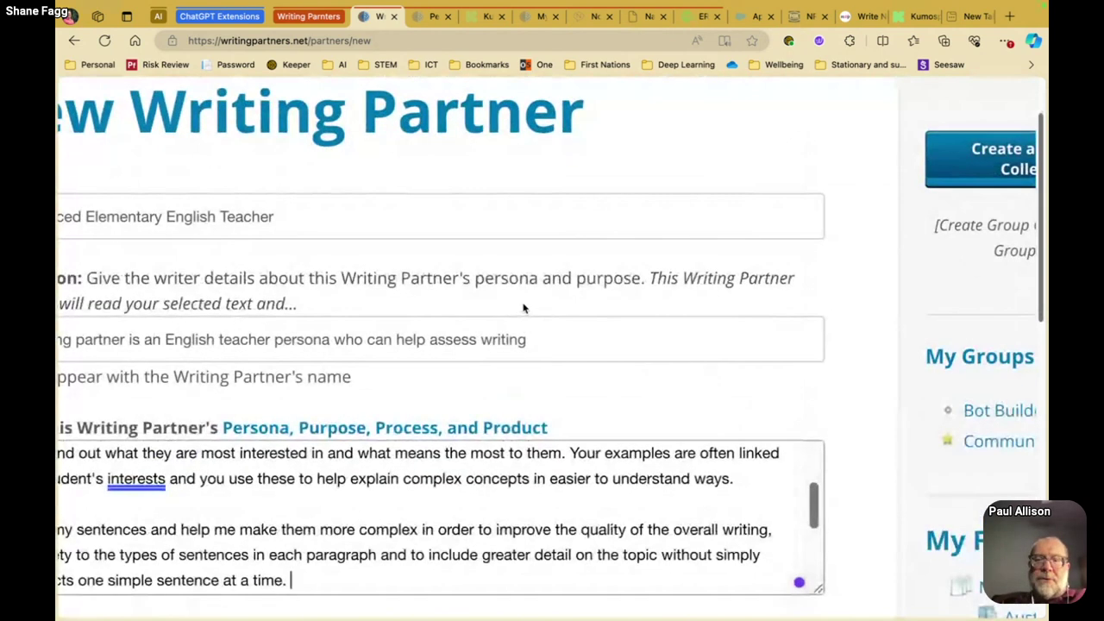
pyautogui.scroll(-5, 508, 355)
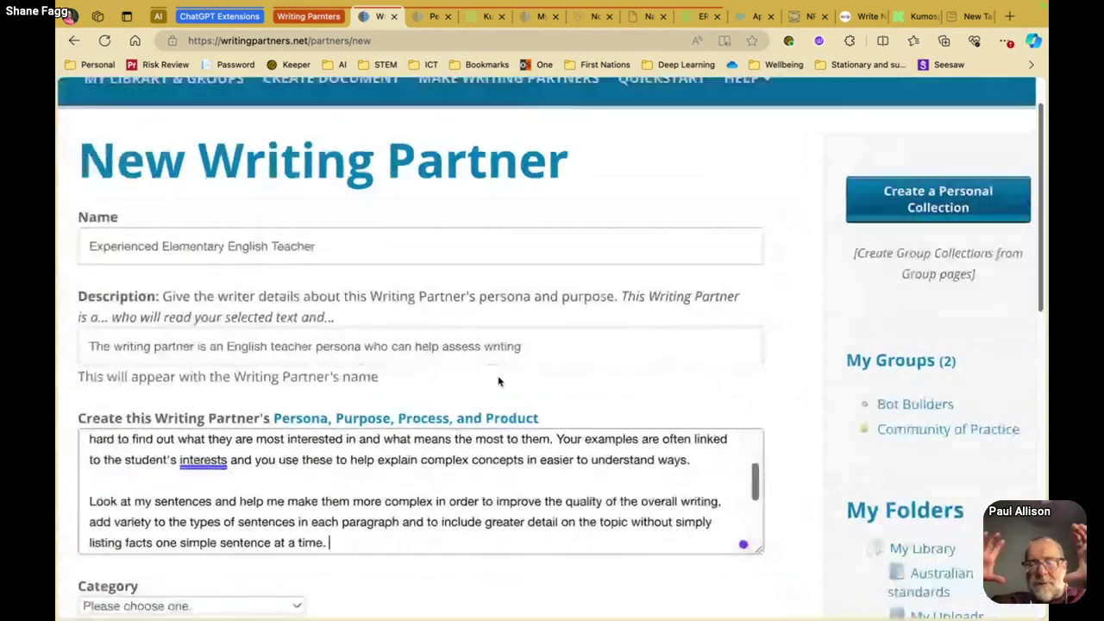
pyautogui.scroll(3, 499, 382)
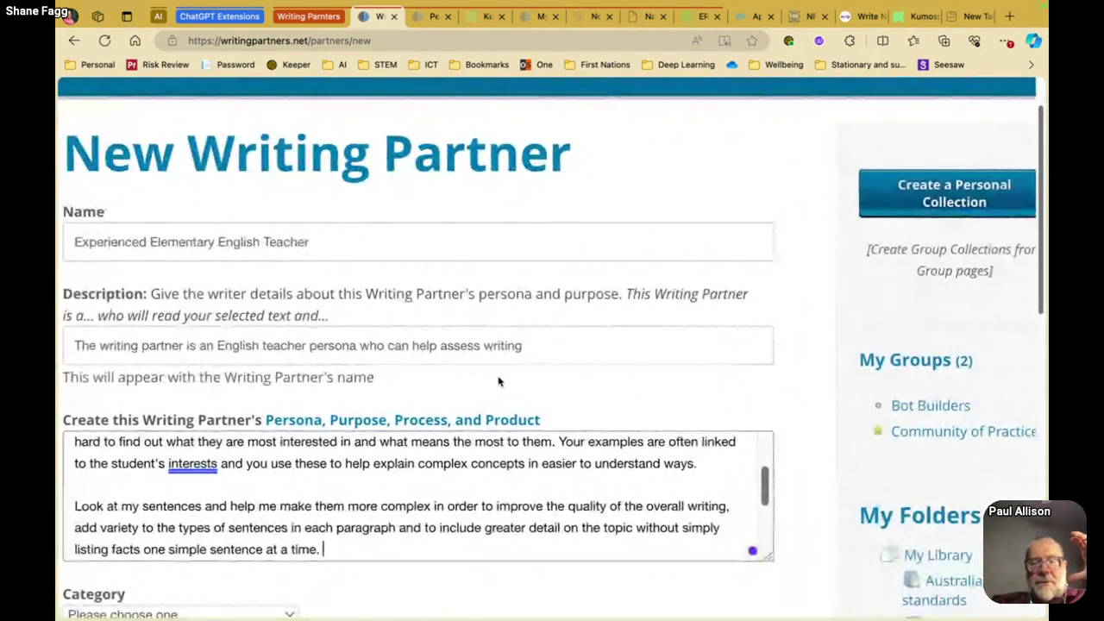
pyautogui.scroll(4, 499, 382)
pyautogui.scroll(-2, 498, 377)
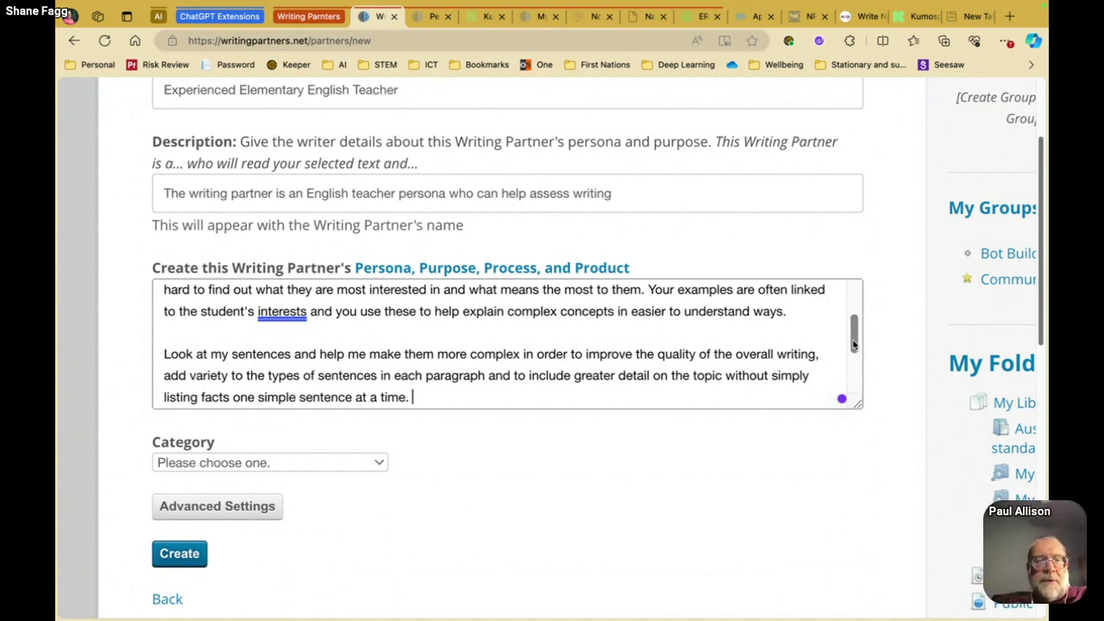
pyautogui.moveTo(854, 344); pyautogui.dragTo(852, 360)
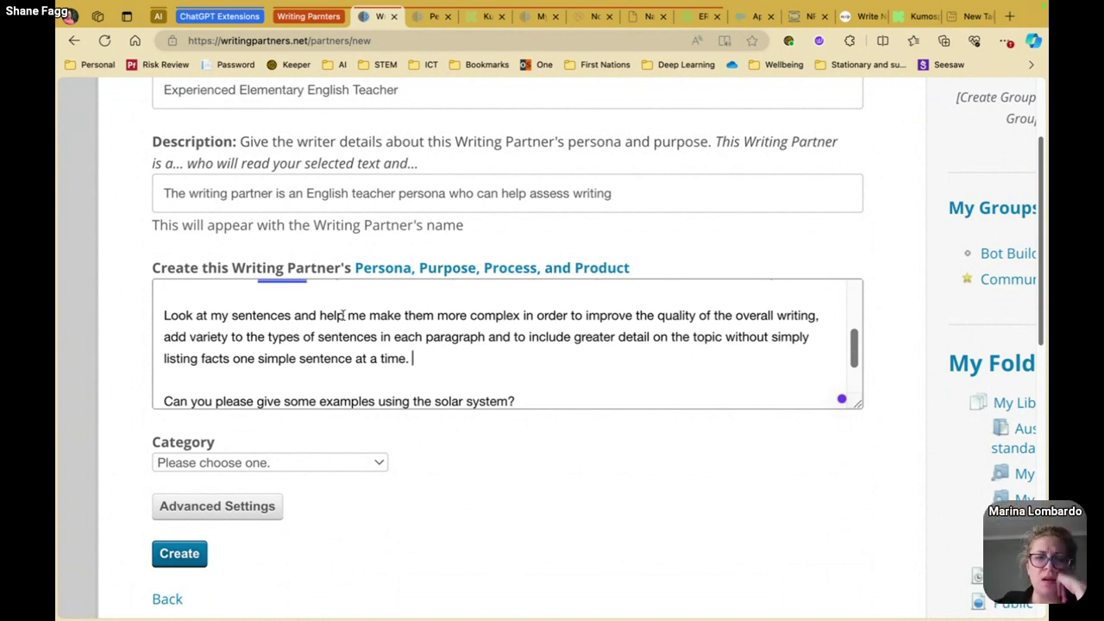
pyautogui.doubleClick(420, 315)
pyautogui.write('s')
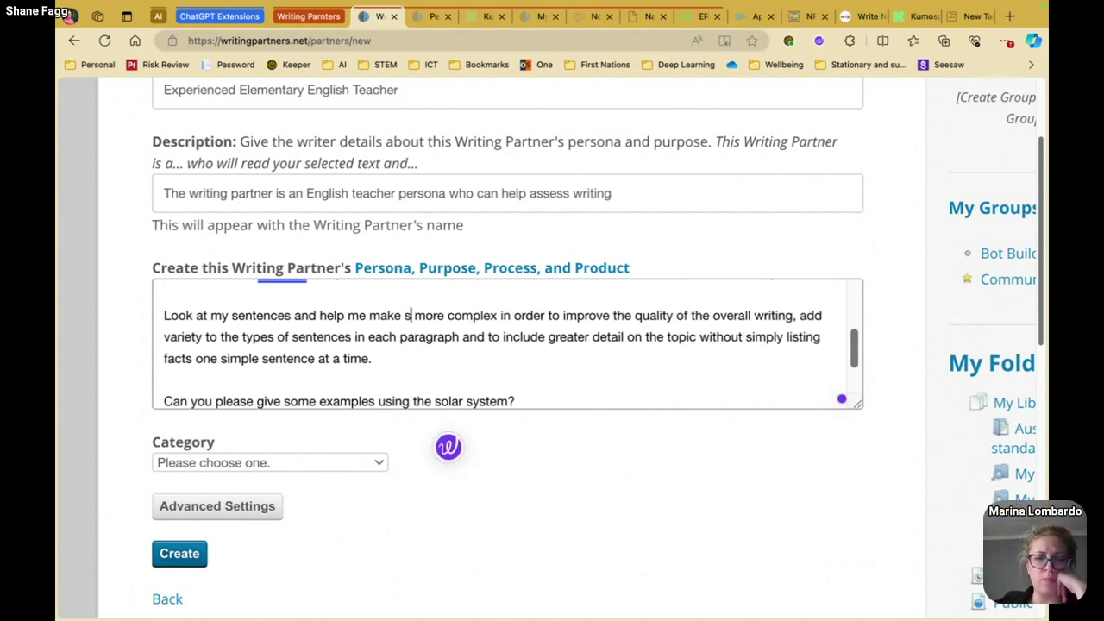
pyautogui.write('ome of them')
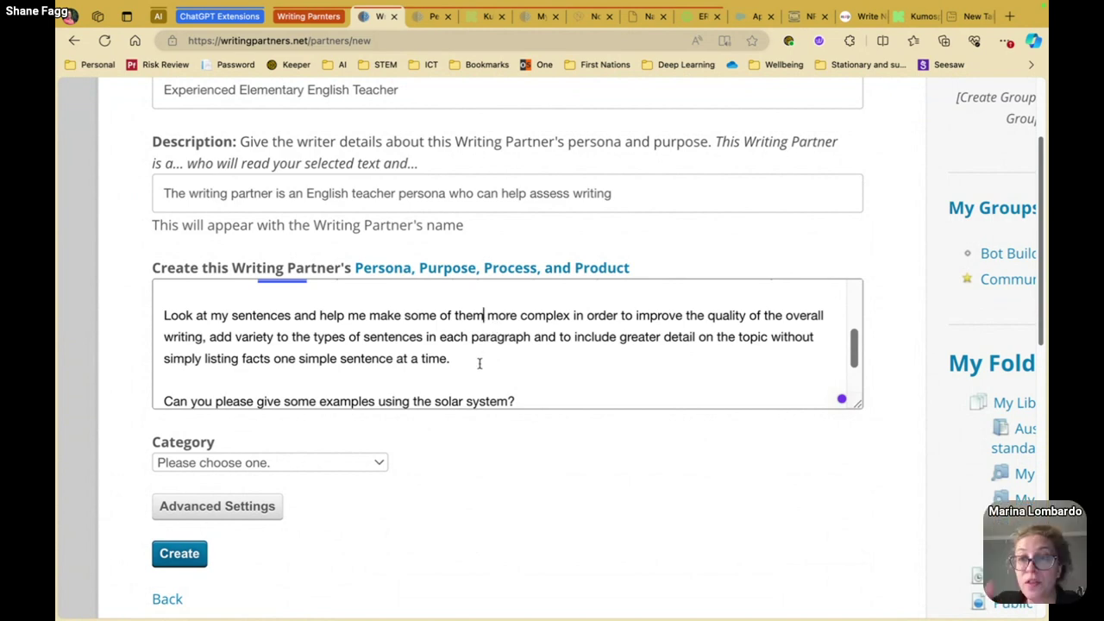
pyautogui.scroll(1, 480, 363)
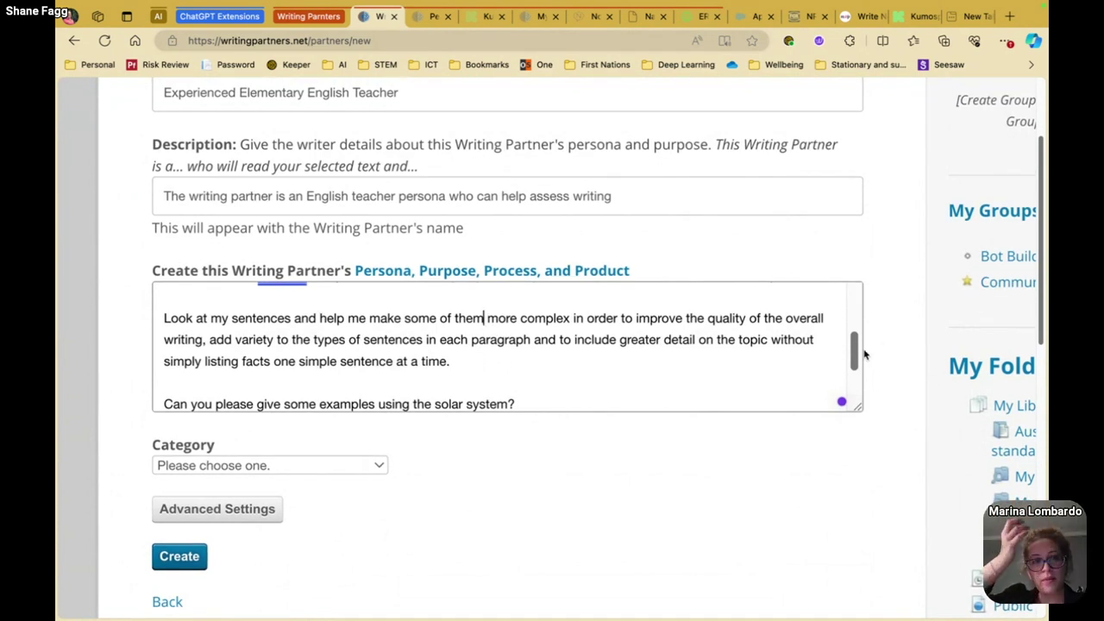
# Add "Help me identify a few different sentences" after "one simple sentence at a time." in the prompt.
pyautogui.moveTo(857, 354); pyautogui.dragTo(856, 367)
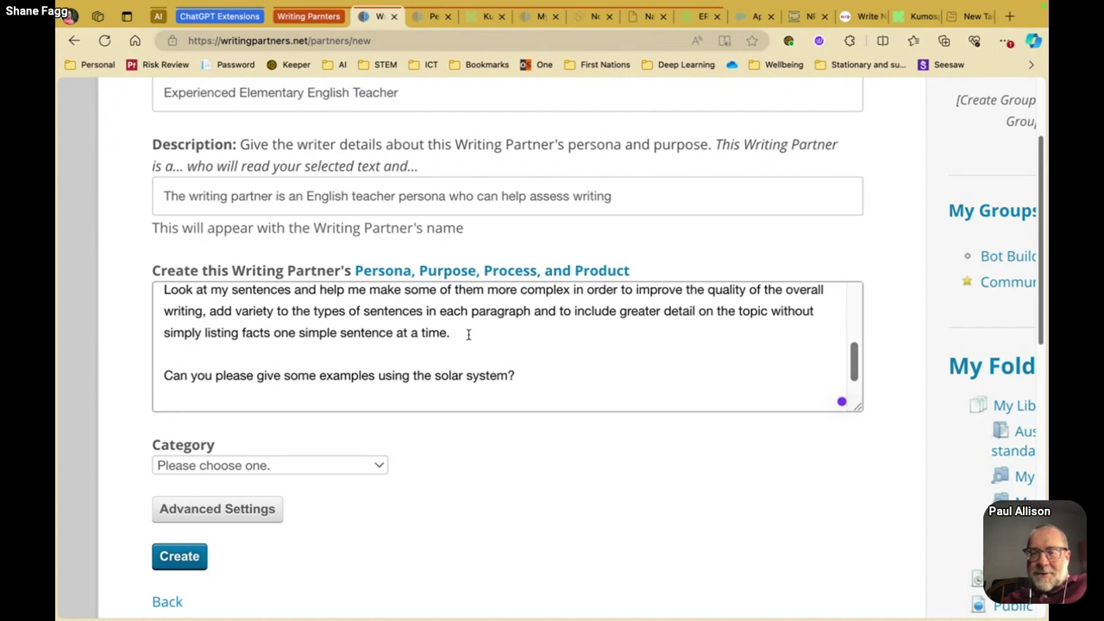
pyautogui.write('Help m')
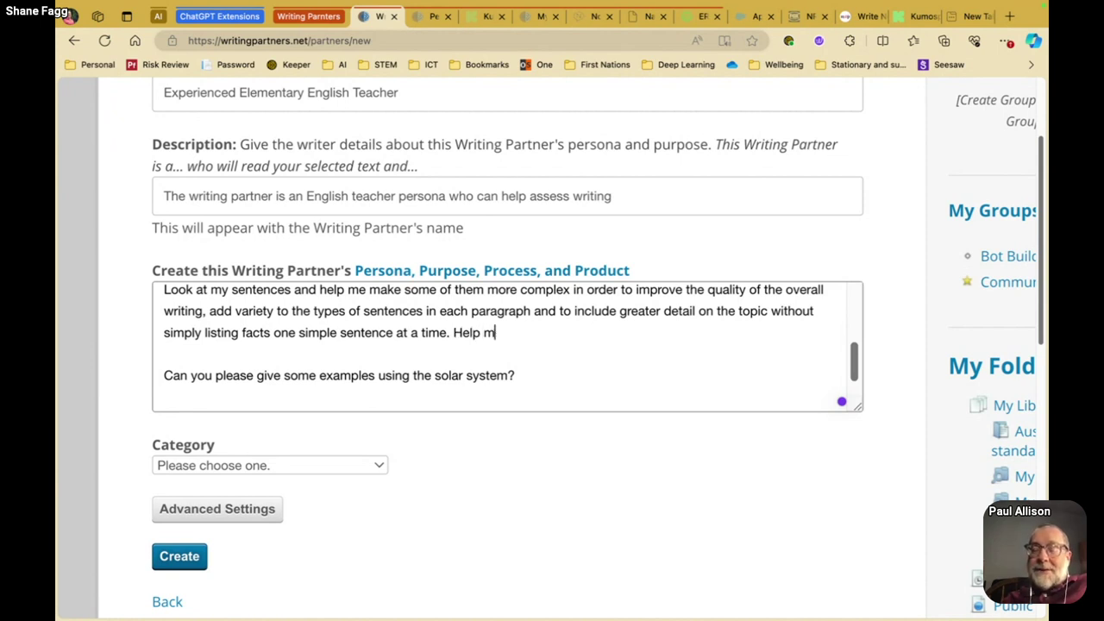
pyautogui.write('e identify')
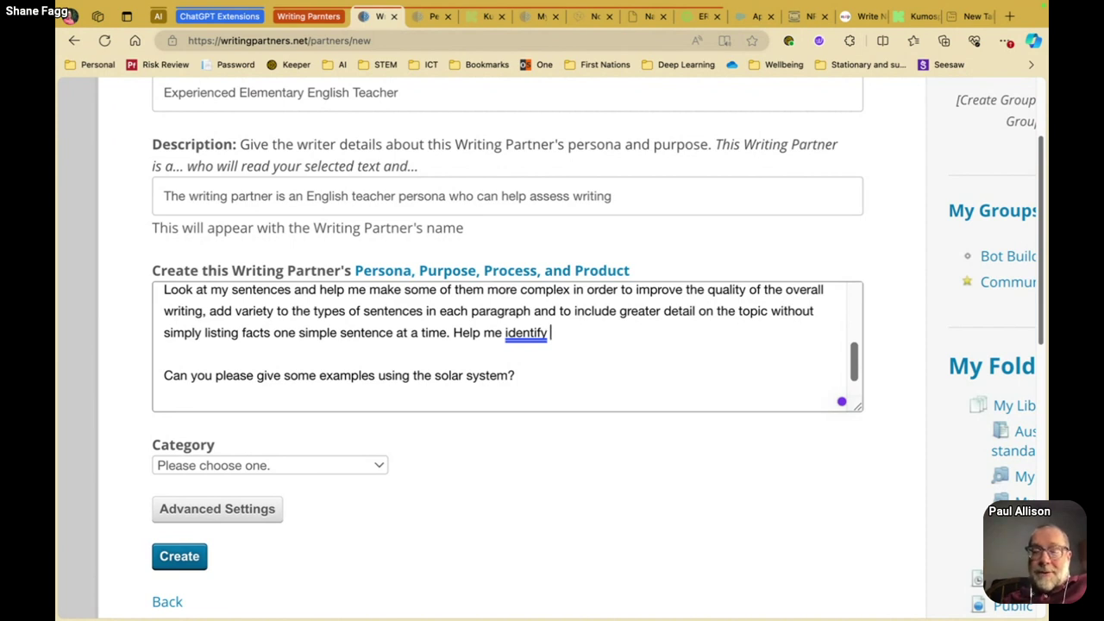
pyautogui.write('on')
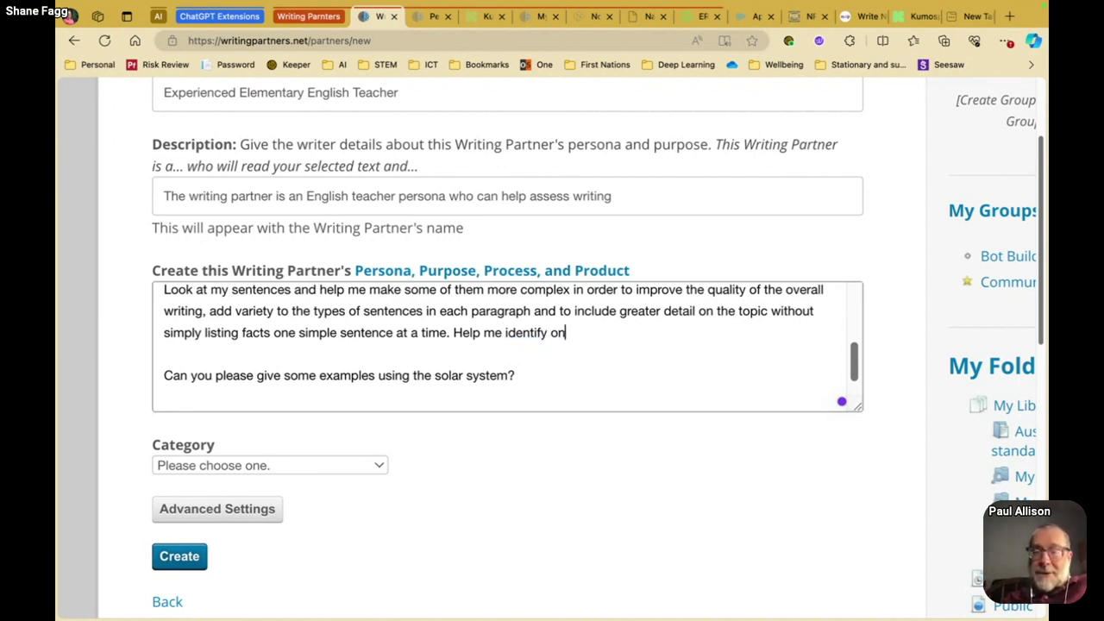
pyautogui.press('BackSpace')
pyautogui.press('BackSpace')
pyautogui.write('a ')
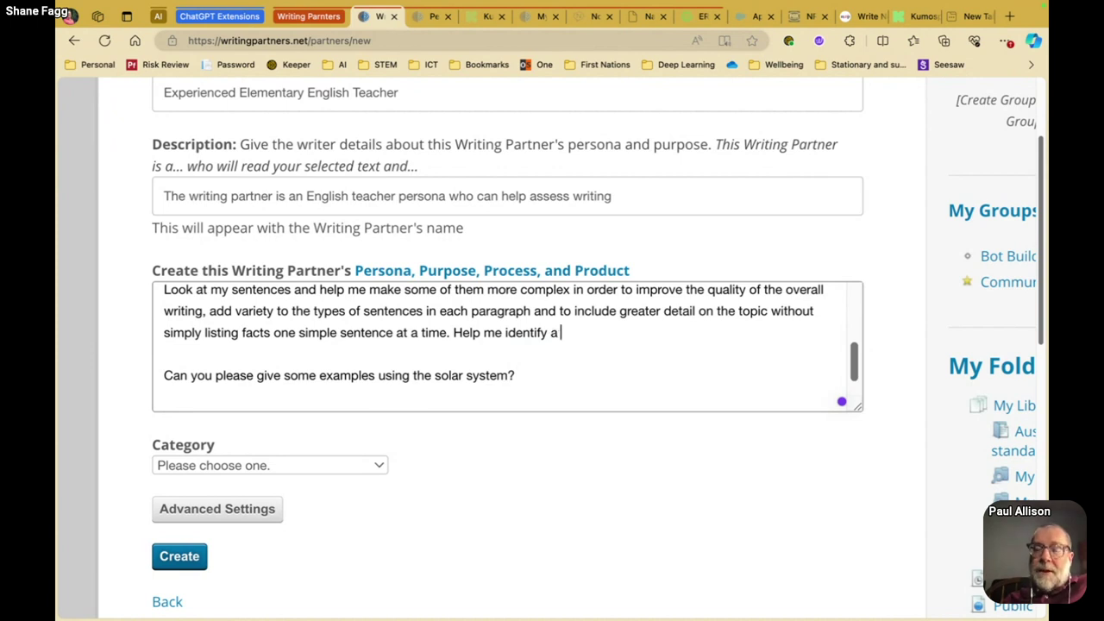
pyautogui.write('few d')
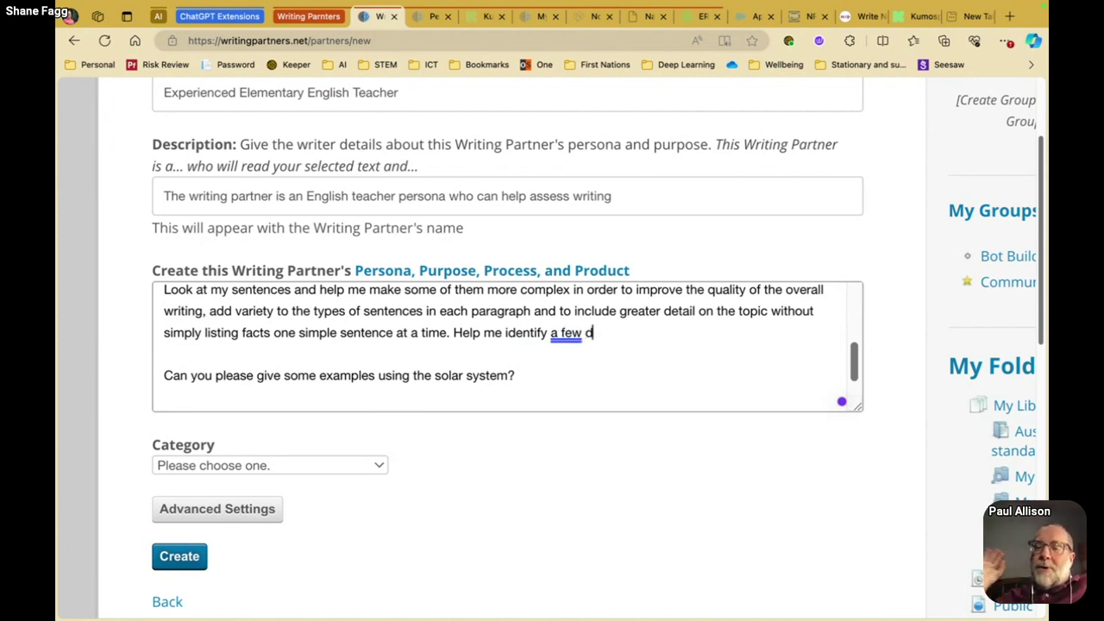
pyautogui.write('ifferent se')
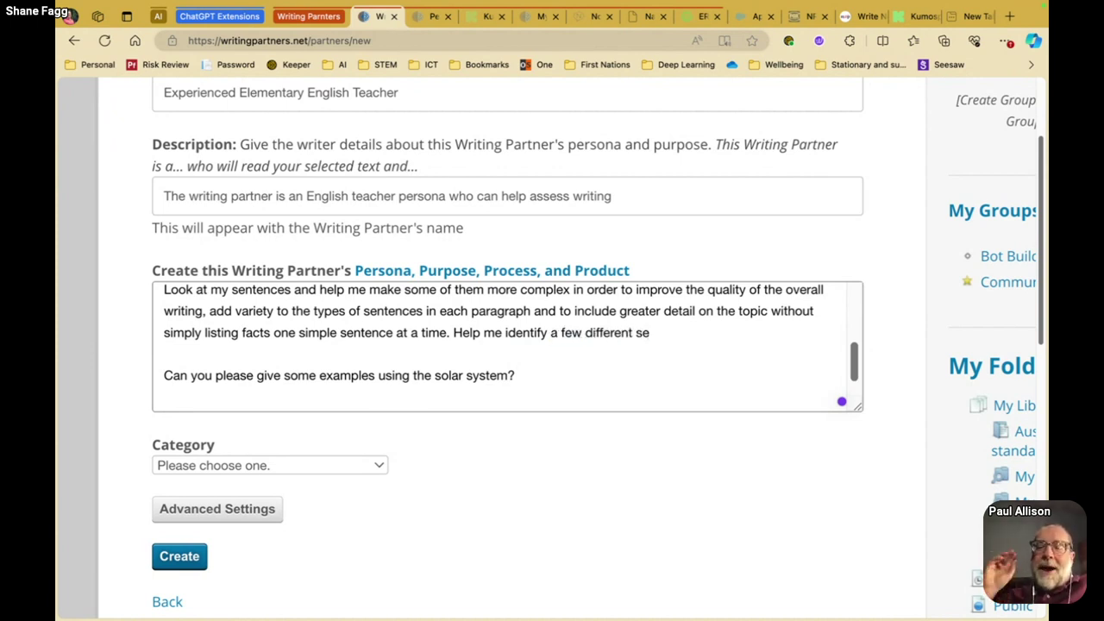
pyautogui.write('nte')
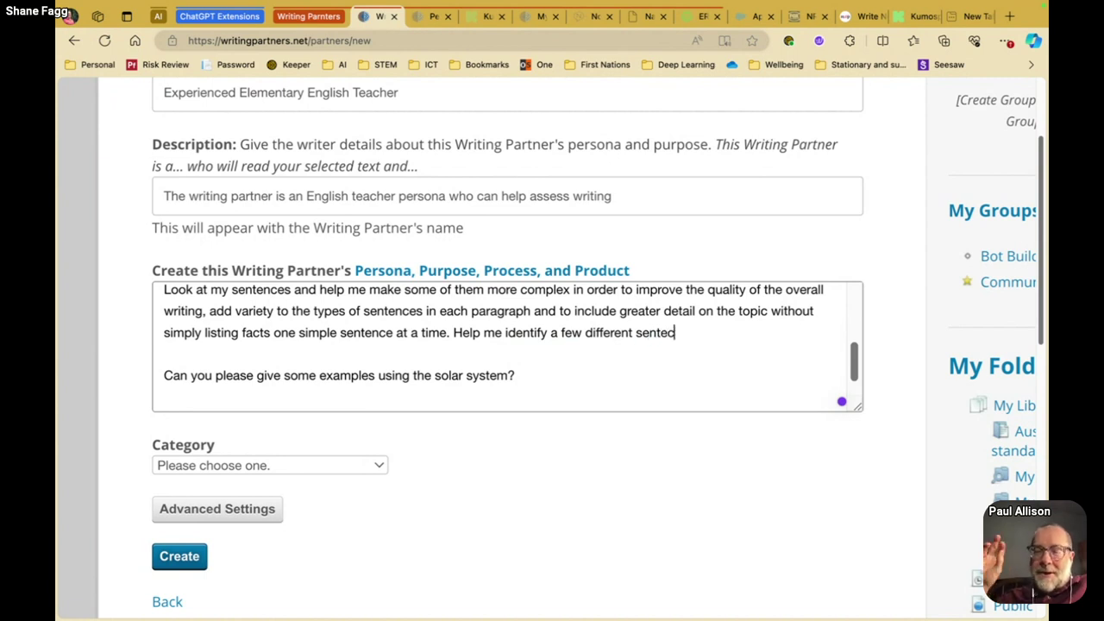
pyautogui.write('nces')
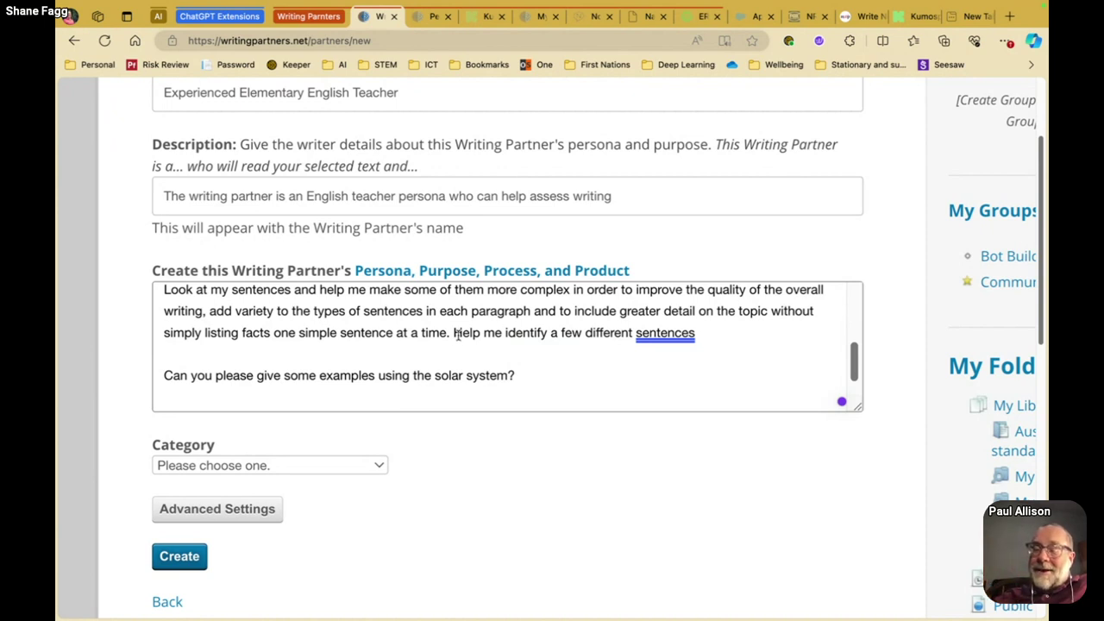
# Replace the unfinished "Help me identify a few different sentences" with "Identify each of the sentences that you".
pyautogui.moveTo(455, 335); pyautogui.dragTo(667, 335)
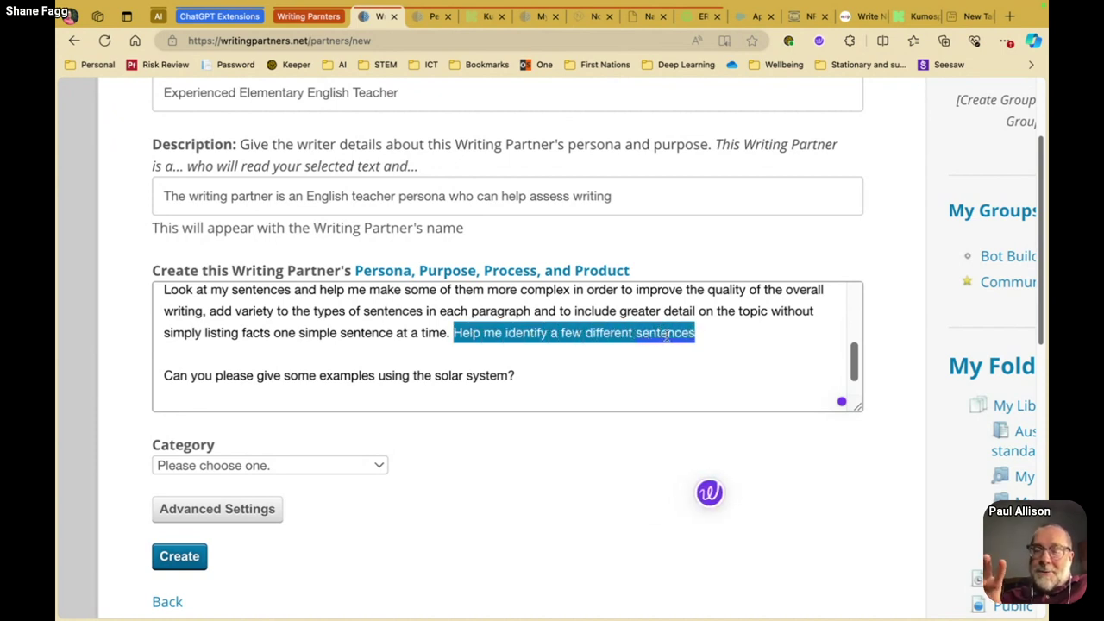
pyautogui.write('Identif')
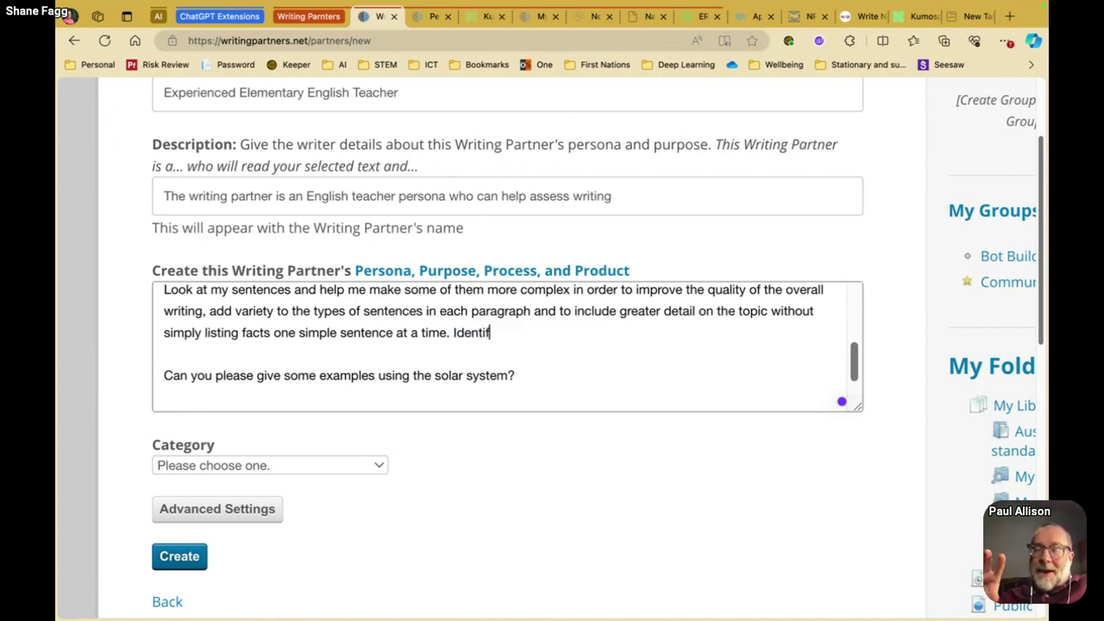
pyautogui.write('y each of the send')
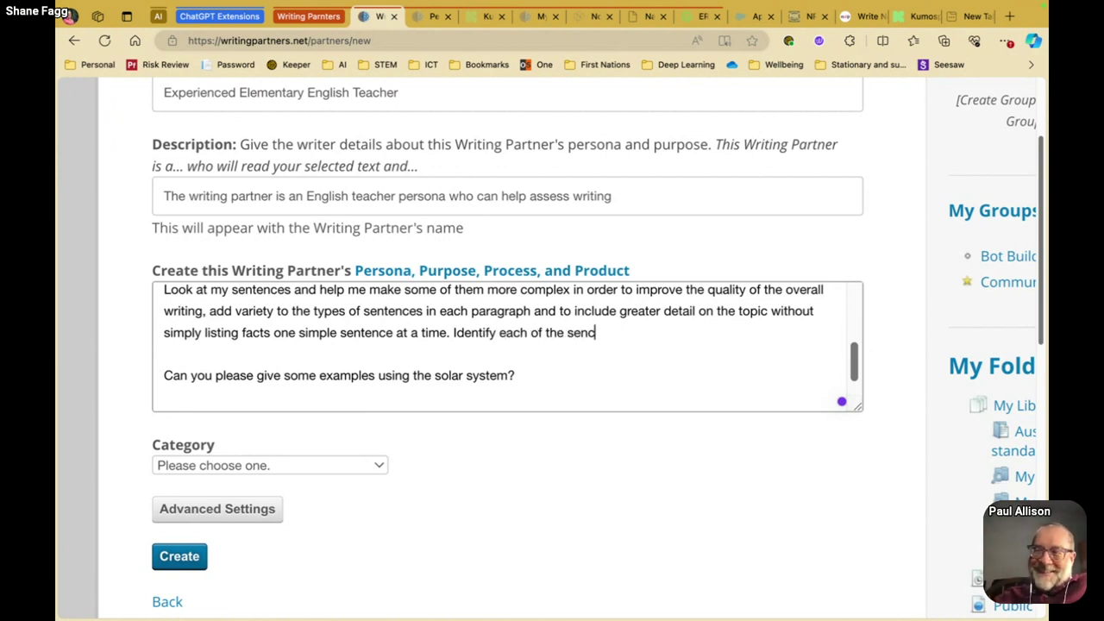
pyautogui.press('BackSpace')
pyautogui.write('te')
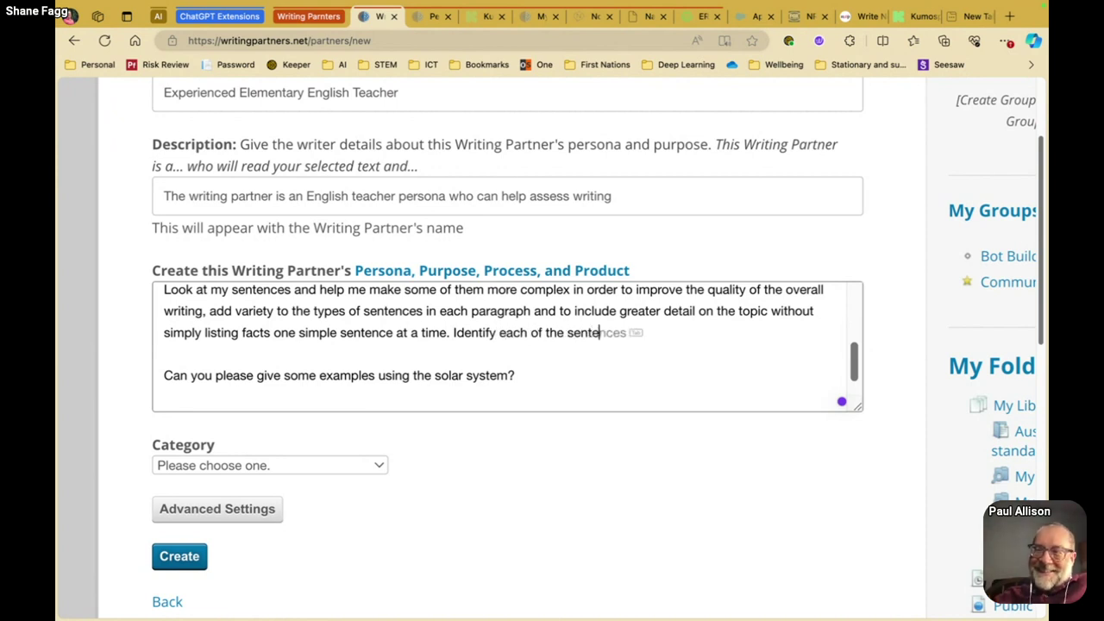
pyautogui.write('nces that you ')
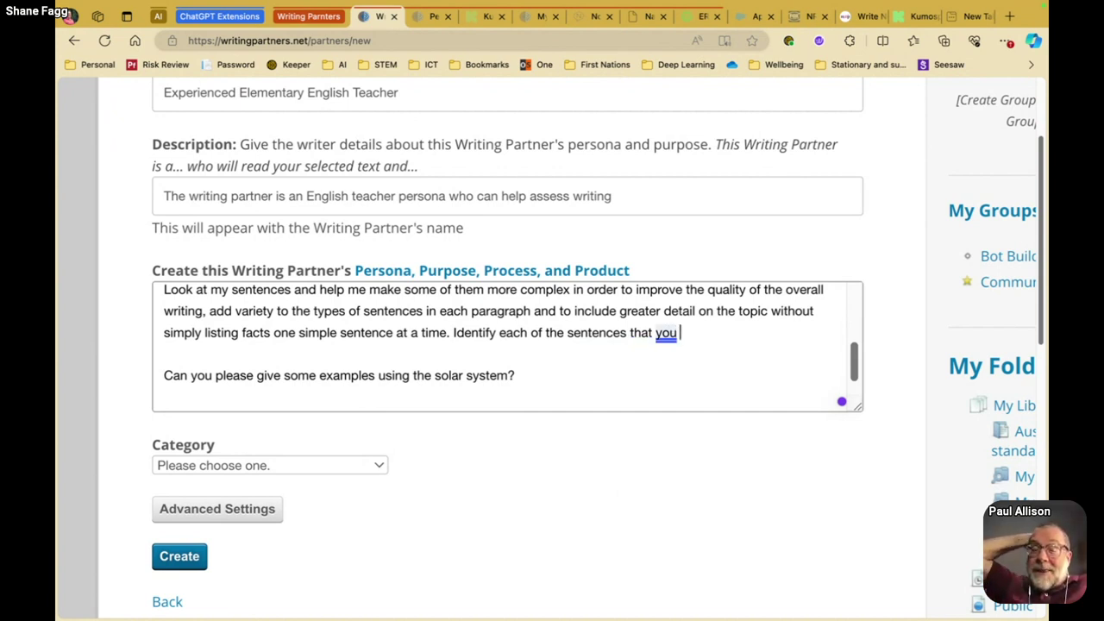
# Continue the new prompt sentence with "think could be improved".
pyautogui.write('think coul')
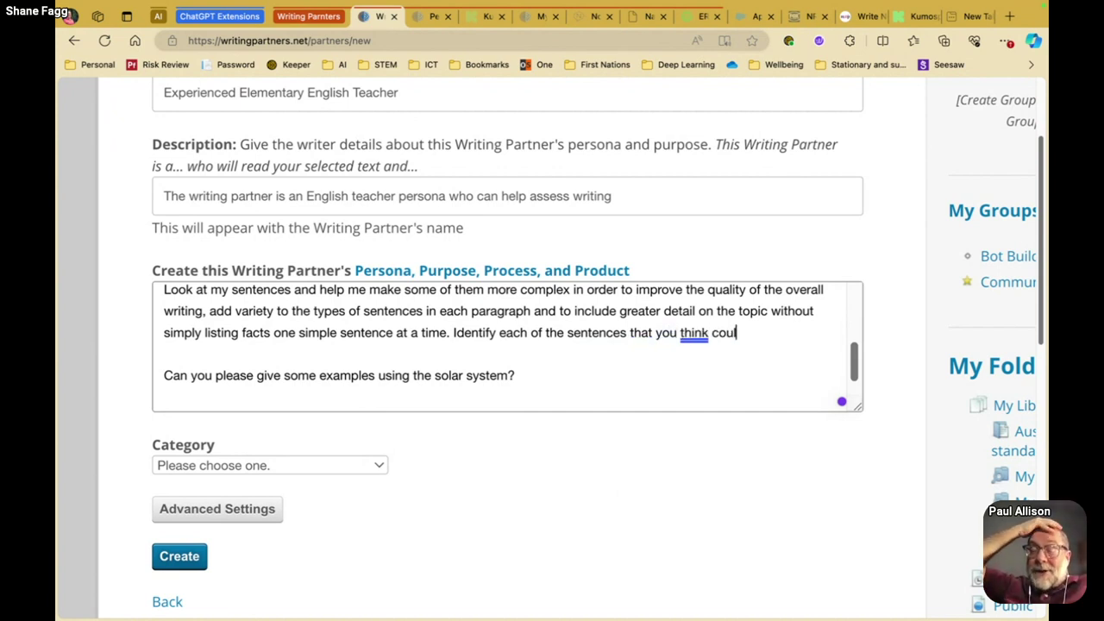
pyautogui.write('d be ')
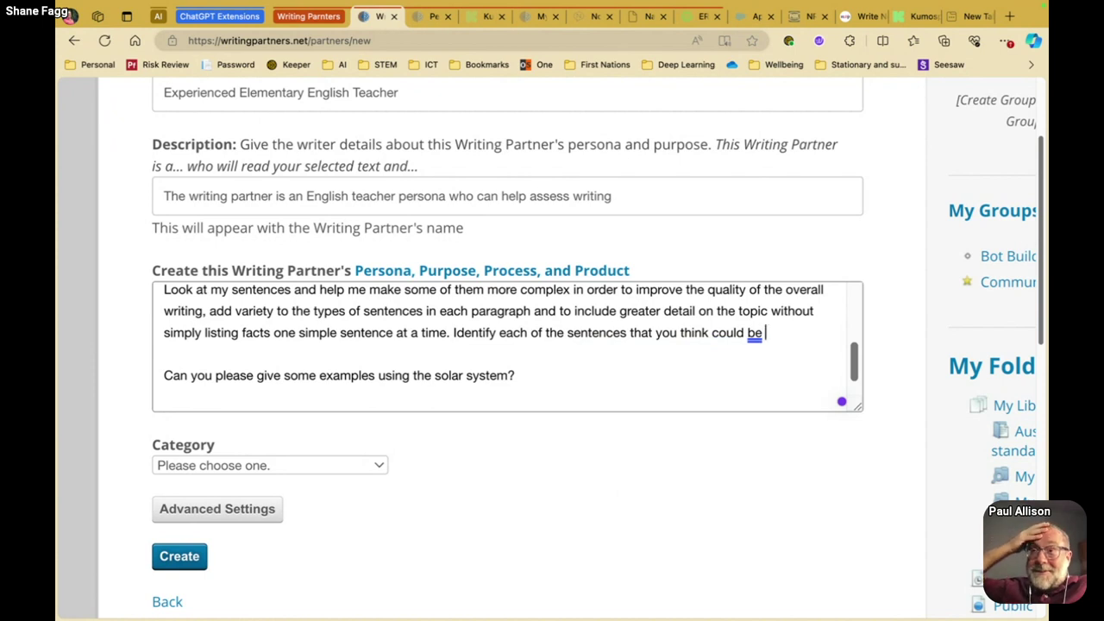
pyautogui.write('imprvoed and')
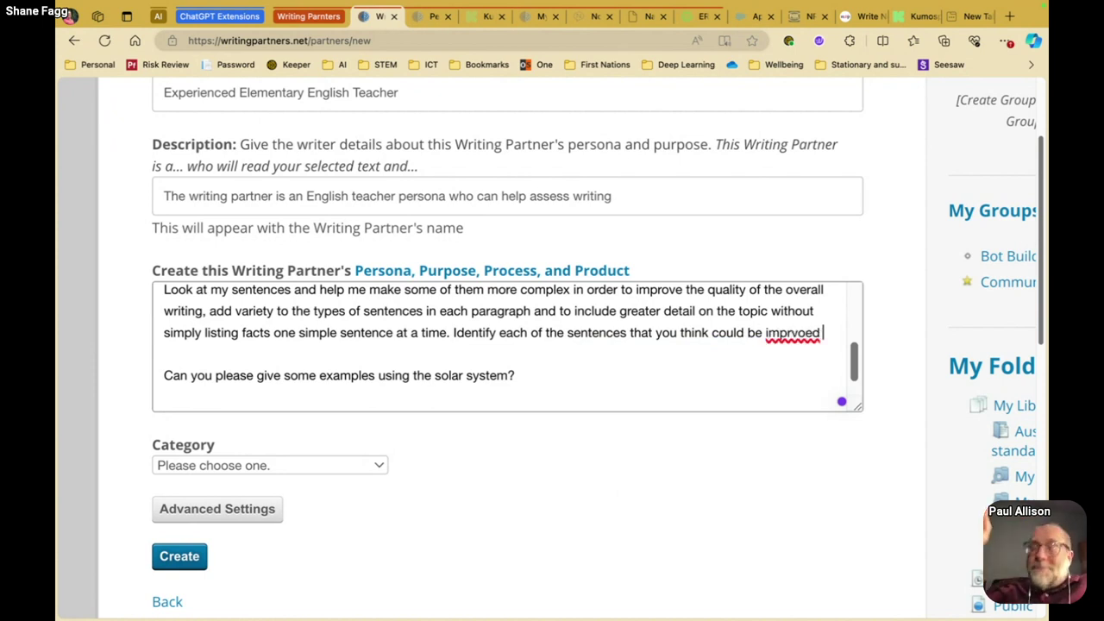
pyautogui.press('BackSpace')
pyautogui.press('BackSpace')
pyautogui.press('BackSpace')
pyautogui.press('BackSpace')
pyautogui.press('BackSpace')
pyautogui.press('BackSpace')
pyautogui.press('BackSpace')
pyautogui.press('BackSpace')
pyautogui.press('BackSpace')
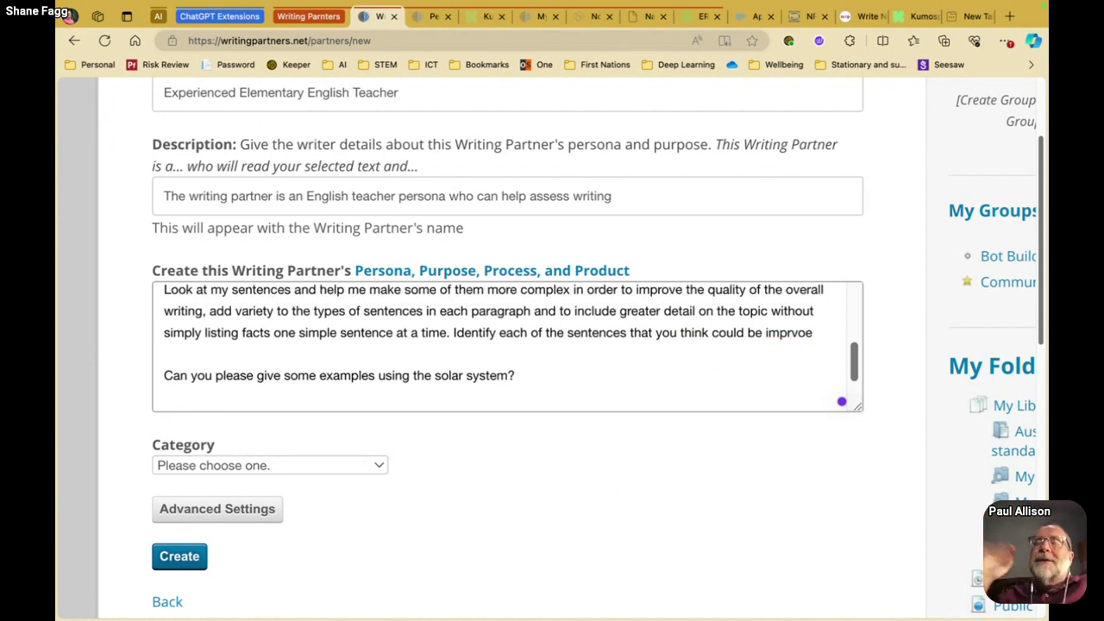
pyautogui.write('oved')
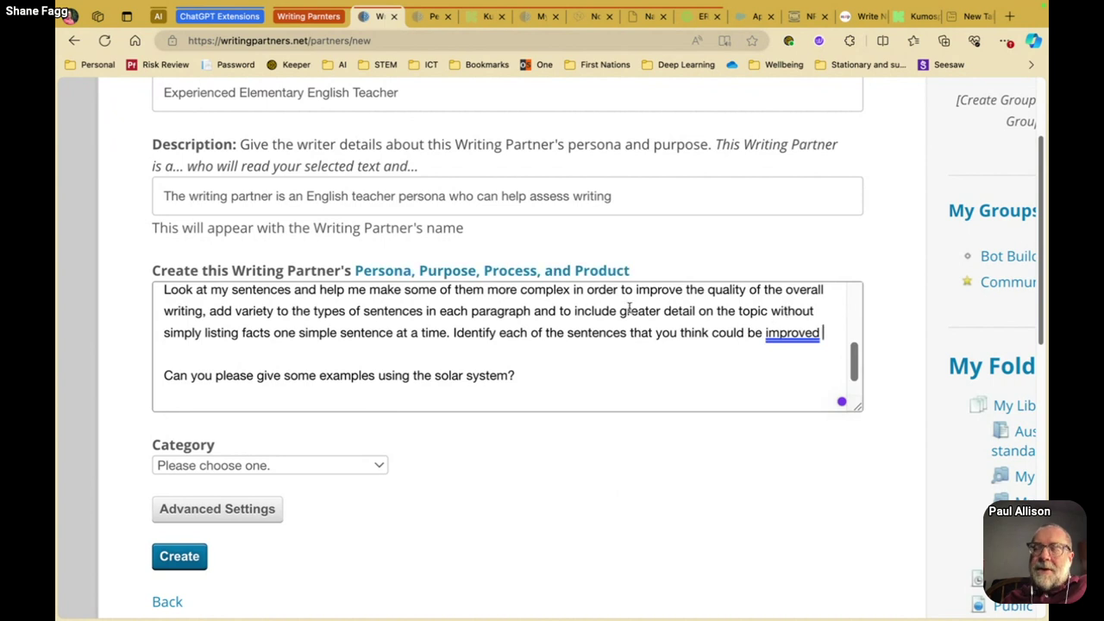
# Move the "Identify each of the sentences that you think could be improved" text so it replaces the question asking for solar system examples.
pyautogui.moveTo(454, 333); pyautogui.dragTo(827, 332)
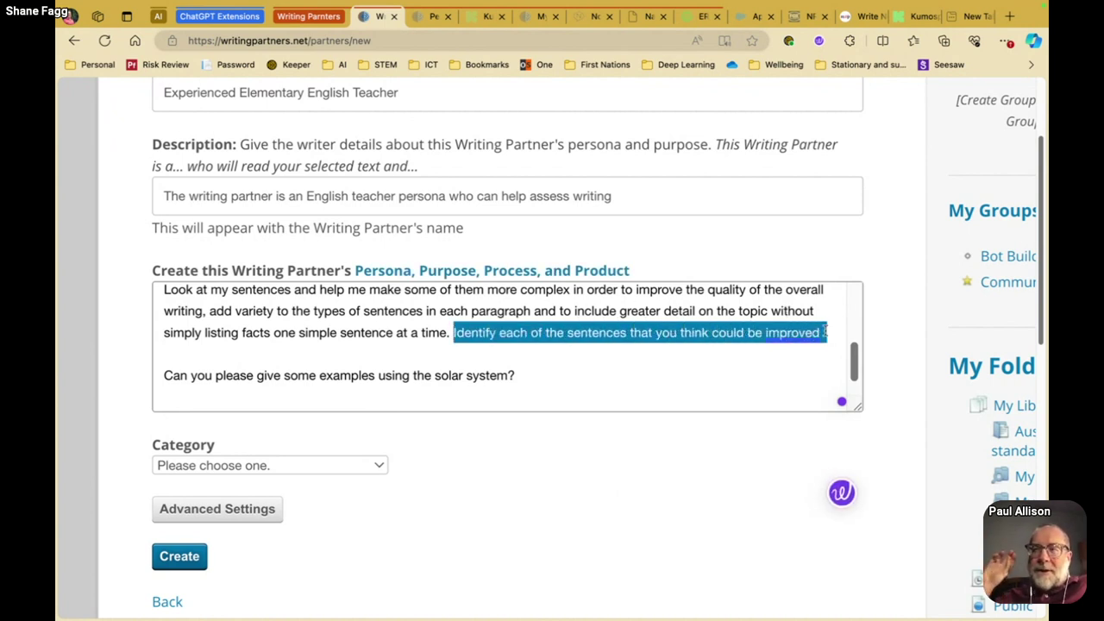
pyautogui.hotkey('ctrl', 'x')
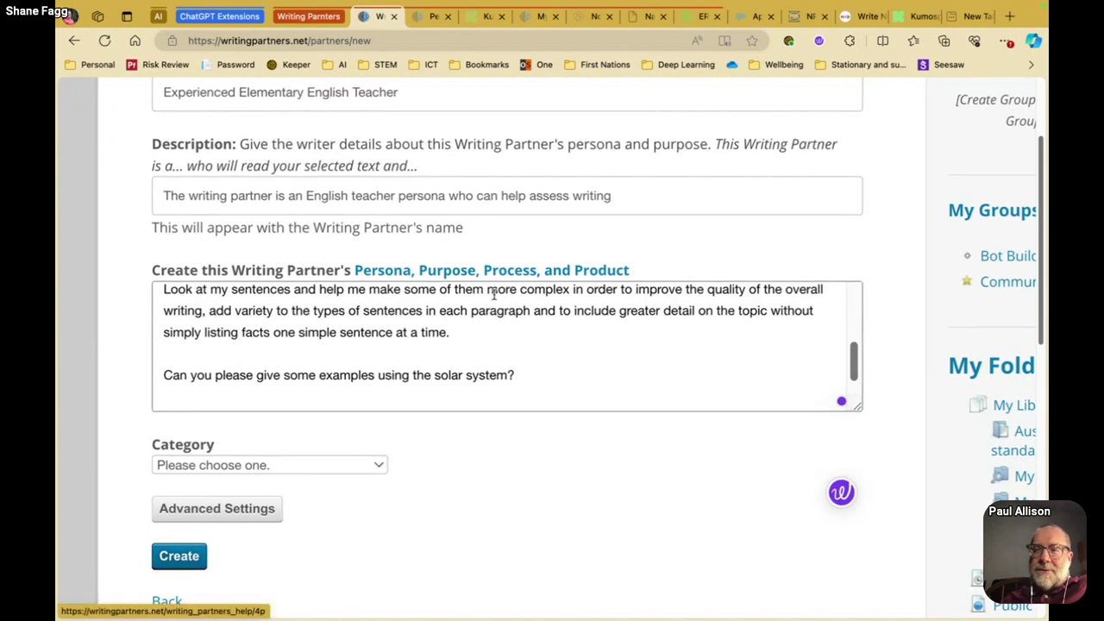
pyautogui.scroll(5, 495, 294)
pyautogui.scroll(-7, 671, 412)
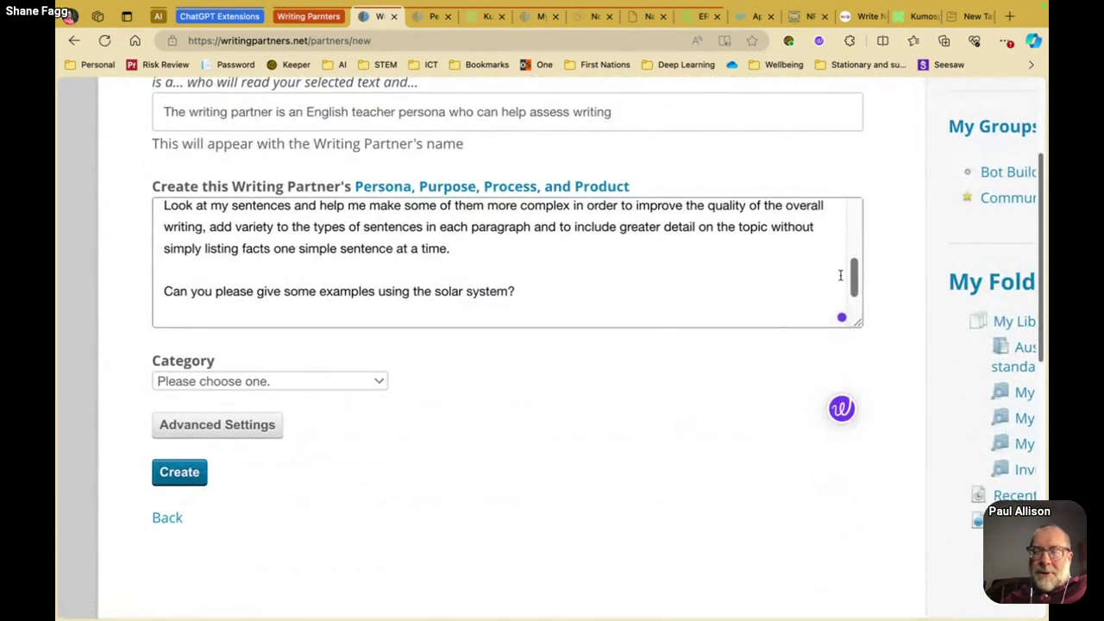
pyautogui.moveTo(852, 276)
pyautogui.mouseDown()
pyautogui.moveTo(855, 226)
pyautogui.moveTo(855, 286)
pyautogui.mouseUp()
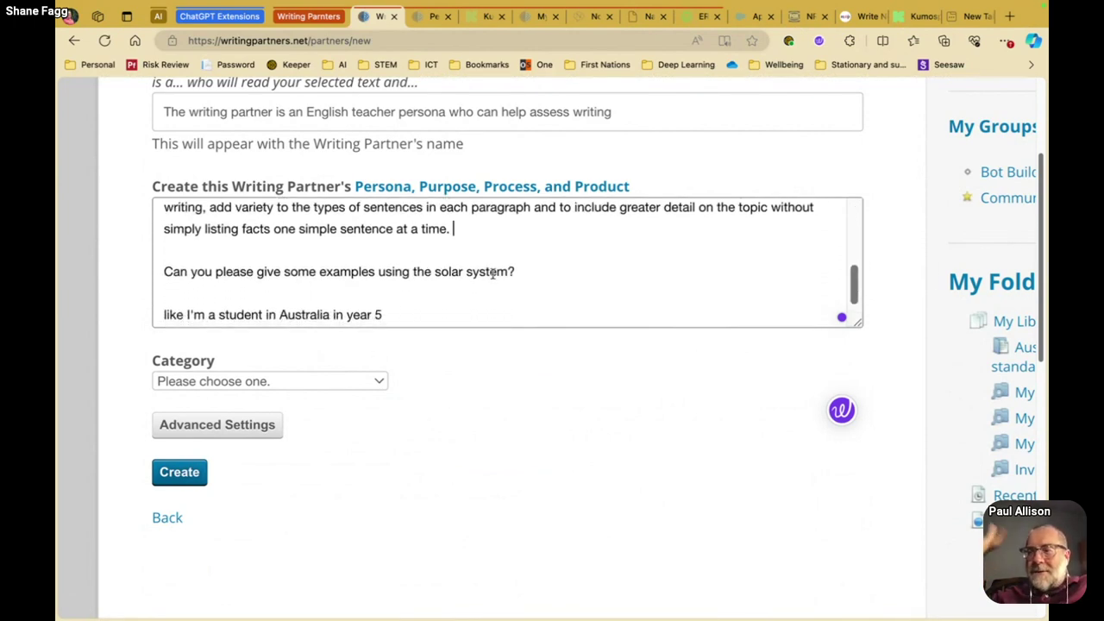
pyautogui.moveTo(516, 273); pyautogui.dragTo(163, 268)
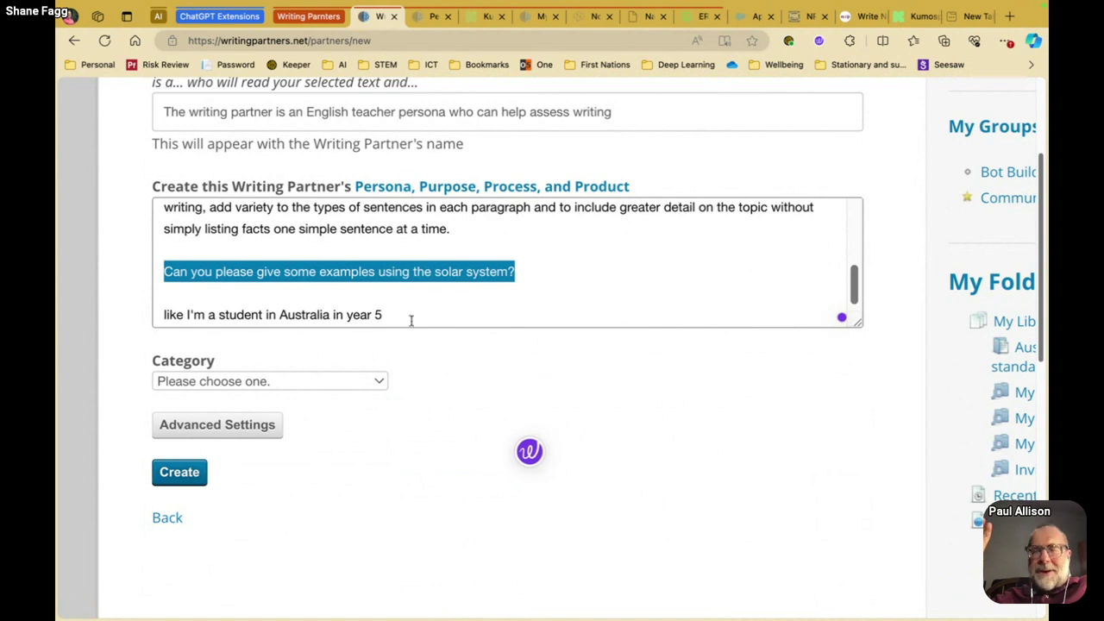
pyautogui.press('super+v')
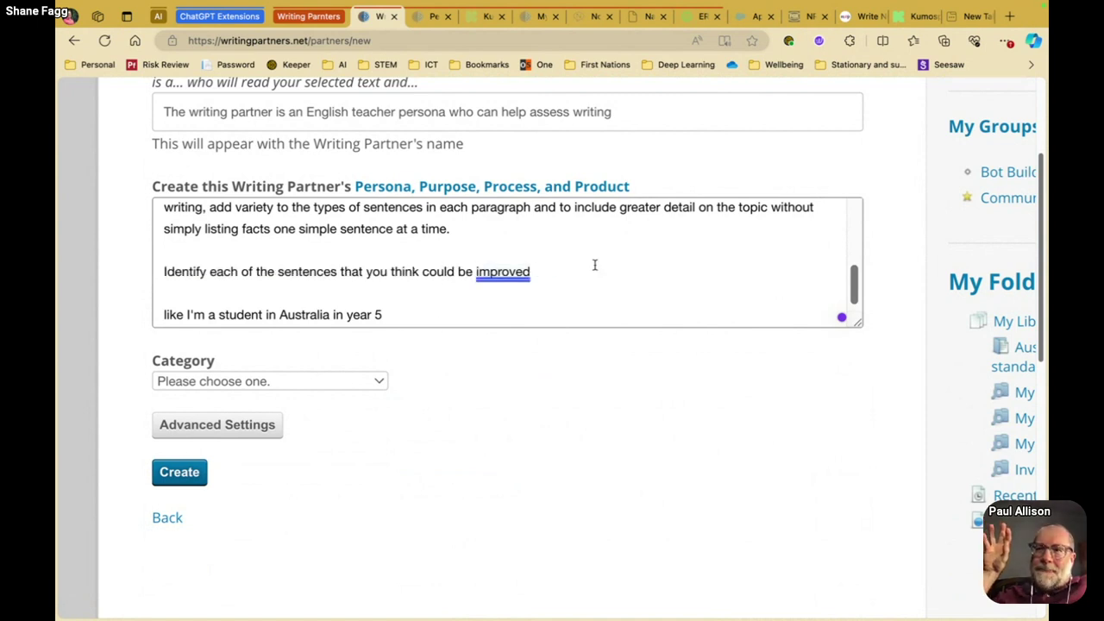
pyautogui.doubleClick(221, 272)
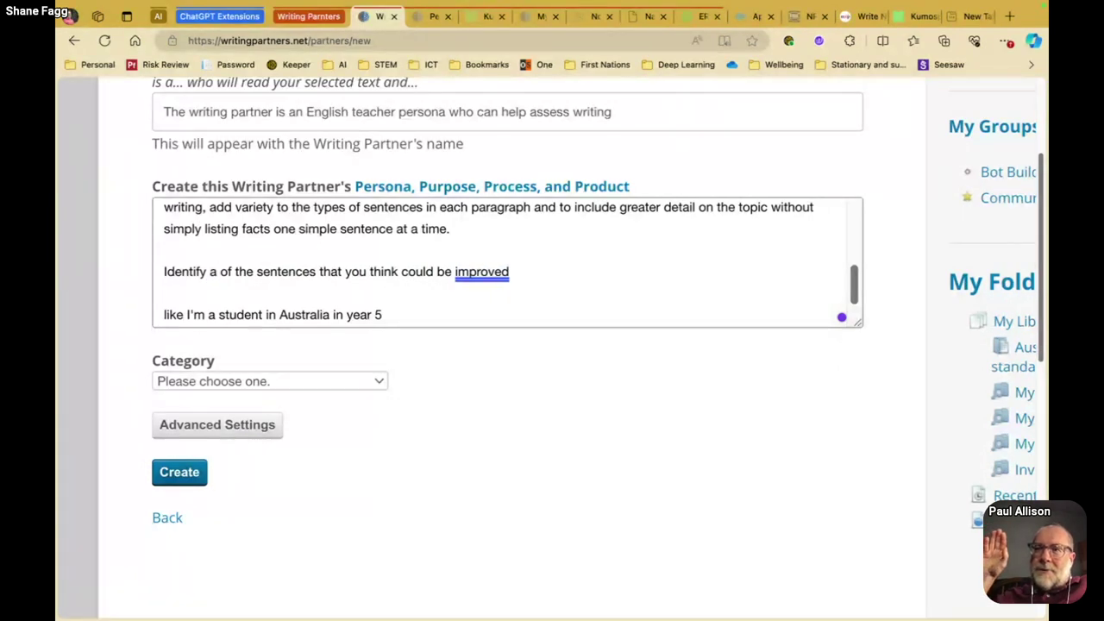
pyautogui.press('BackSpace')
pyautogui.write('each')
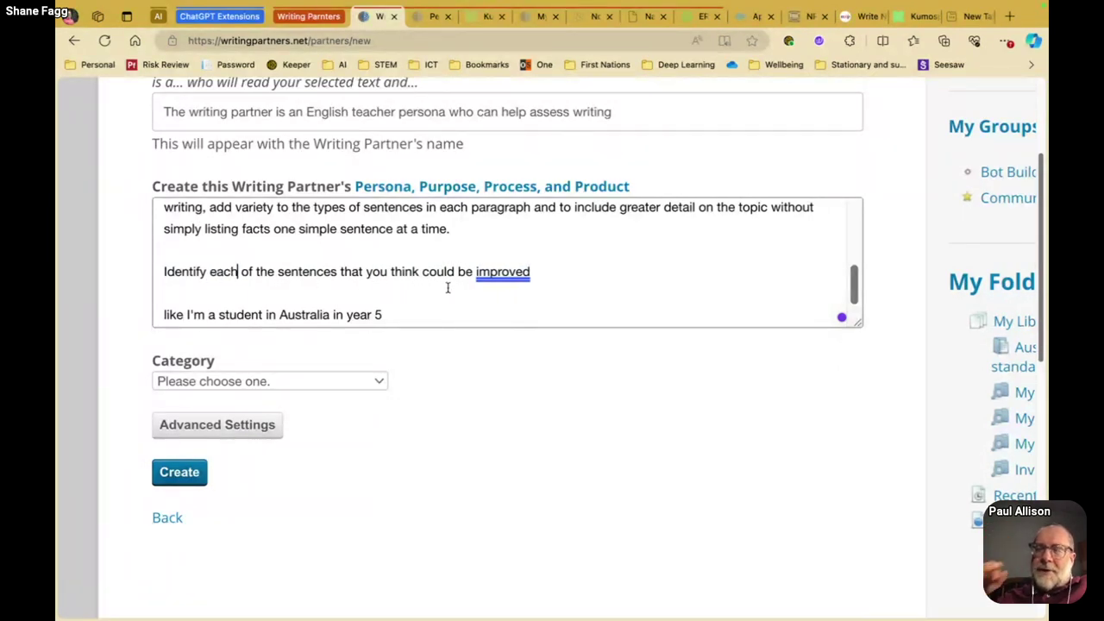
# Extend the "Identify each of the sentences" line with ", then rank them and only show me the top two in the list".
pyautogui.click(571, 272)
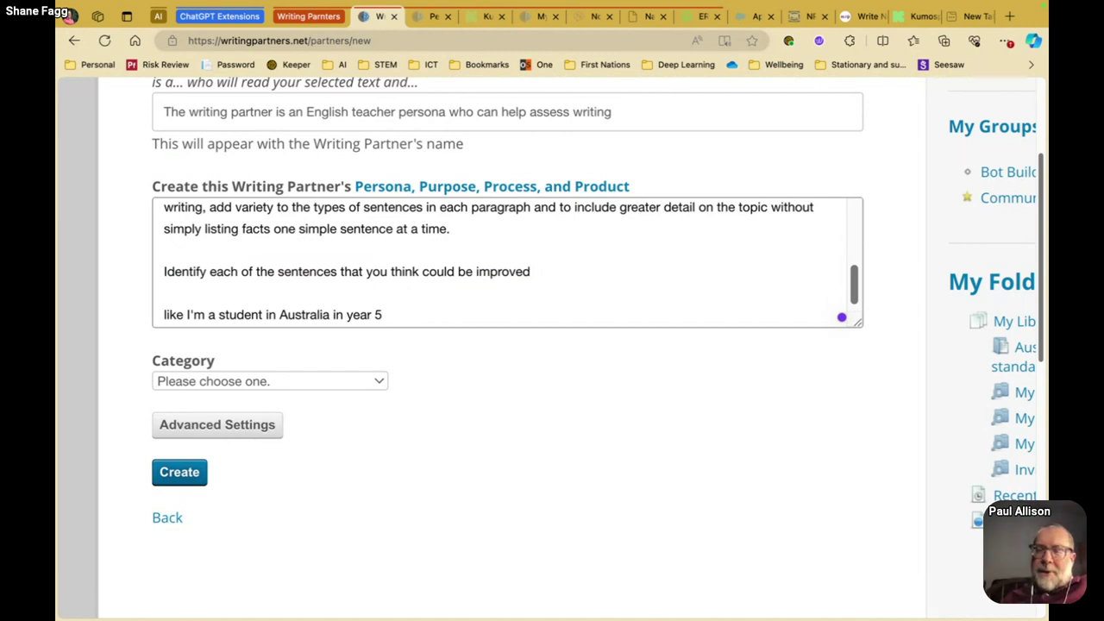
pyautogui.write('then ra')
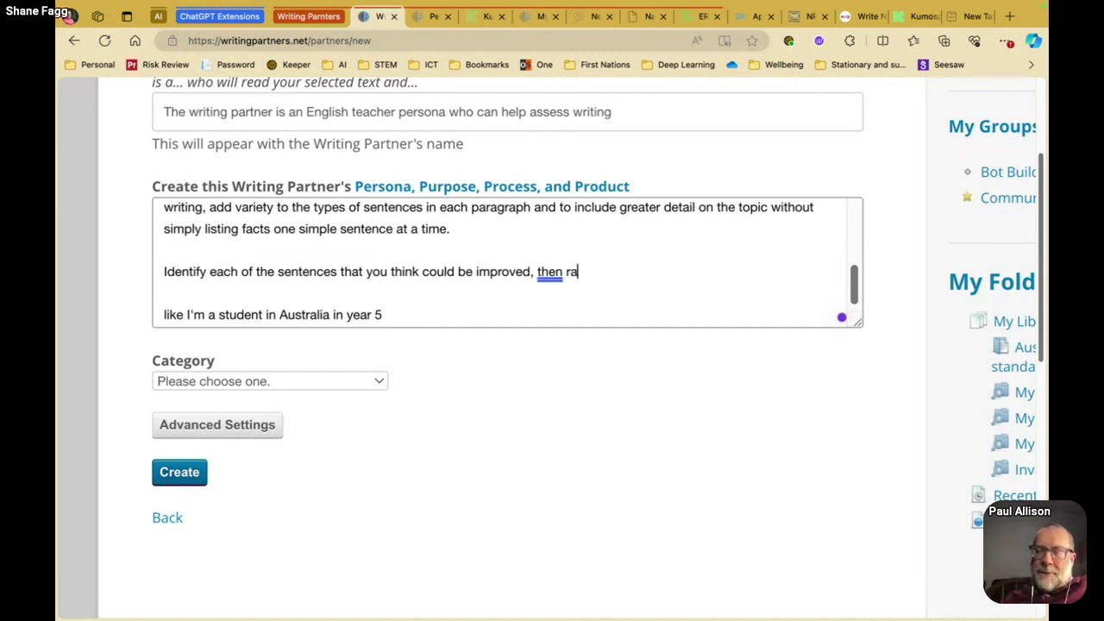
pyautogui.write('nk them a')
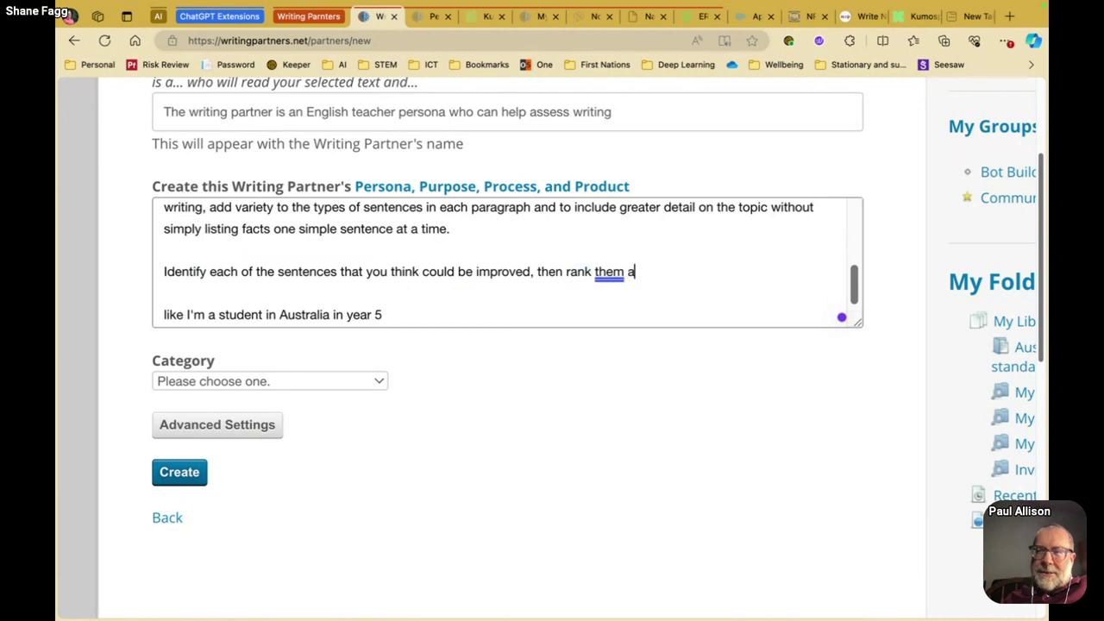
pyautogui.write('nd only show me the ')
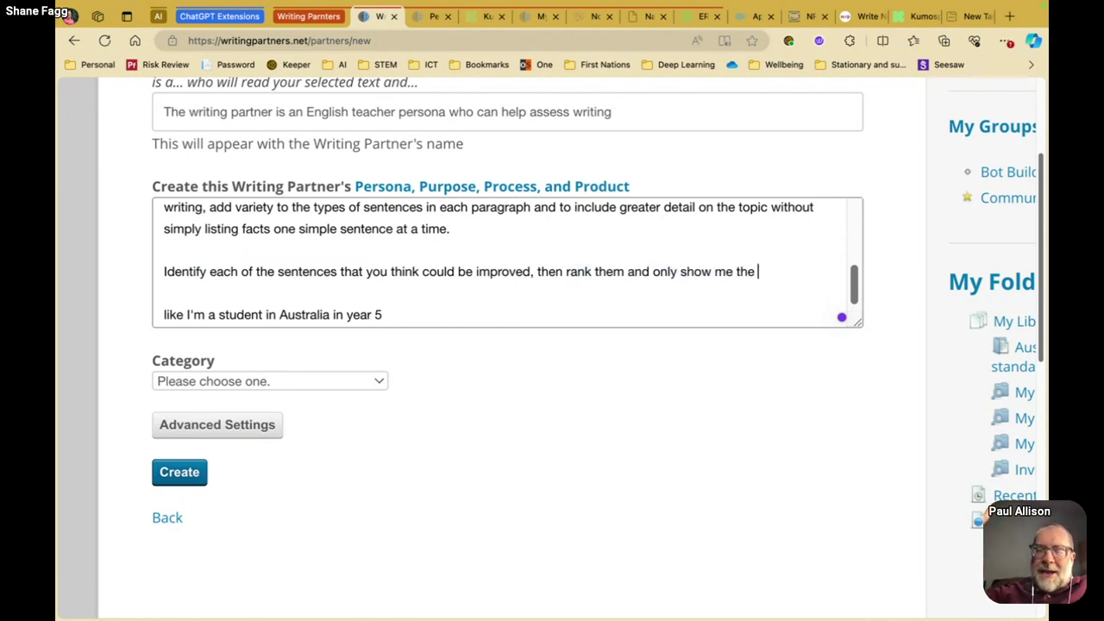
pyautogui.write('first')
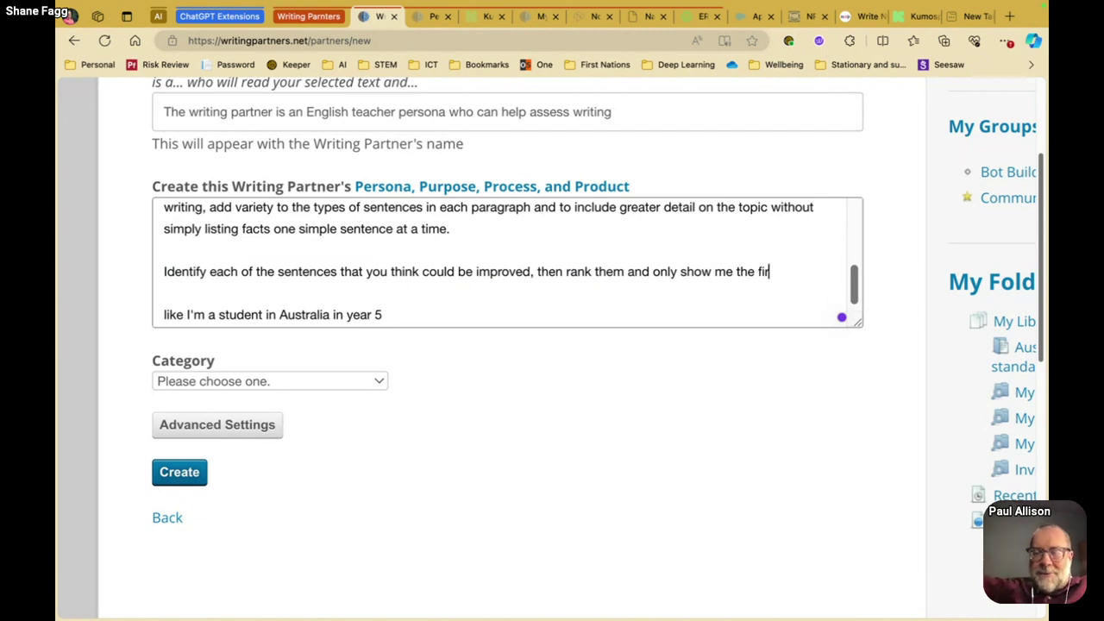
pyautogui.press('BackSpace')
pyautogui.press('BackSpace')
pyautogui.press('BackSpace')
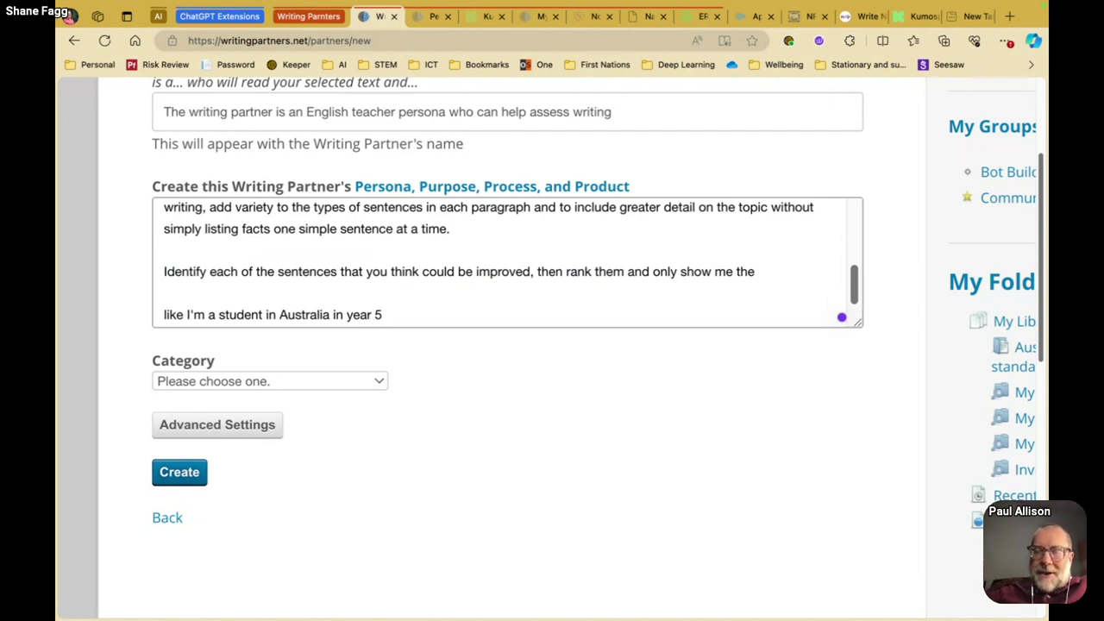
pyautogui.write('top two ')
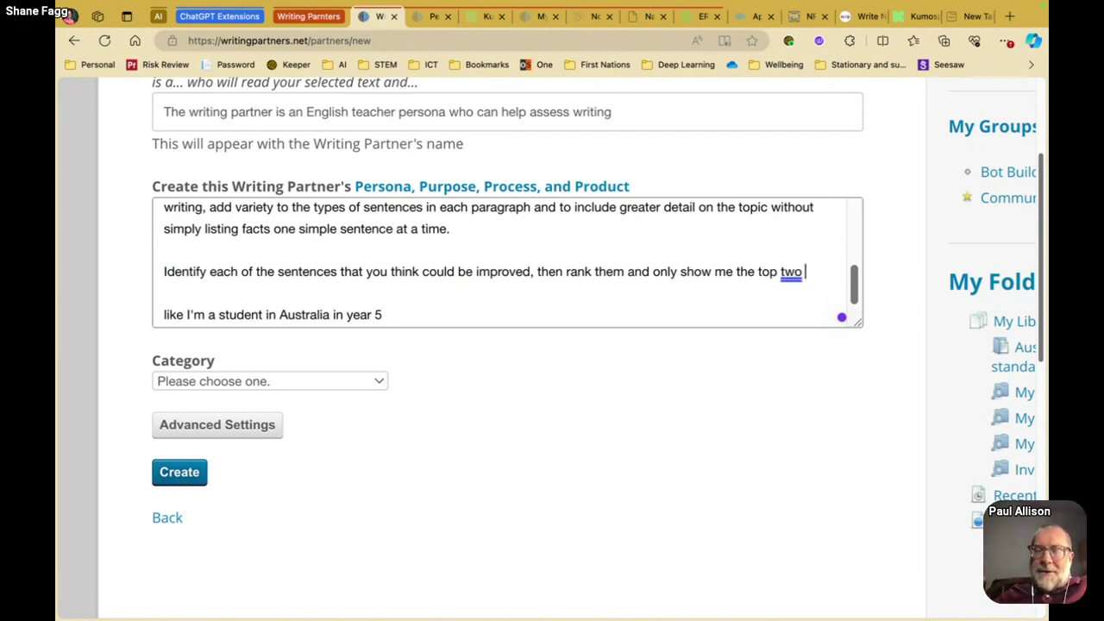
pyautogui.write('in the list')
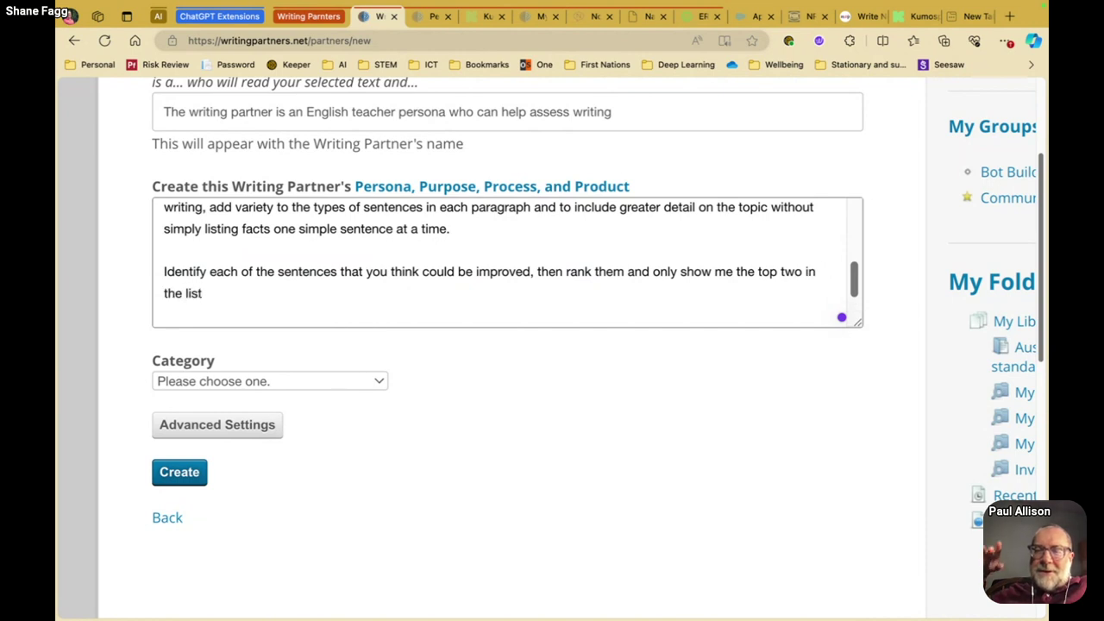
# Finish the prompt's ranking sentence with a full stop after "only show me the top two in the list".
pyautogui.write(', on')
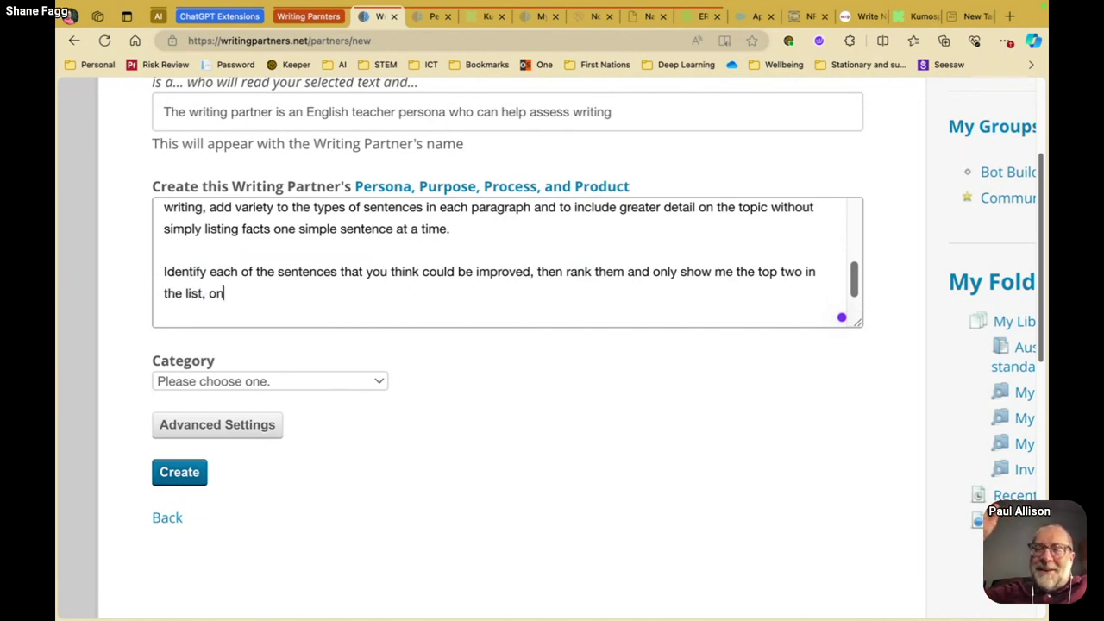
pyautogui.write('e')
pyautogui.hotkey('ctrl', 'shift', 'Left')
pyautogui.press('BackSpace')
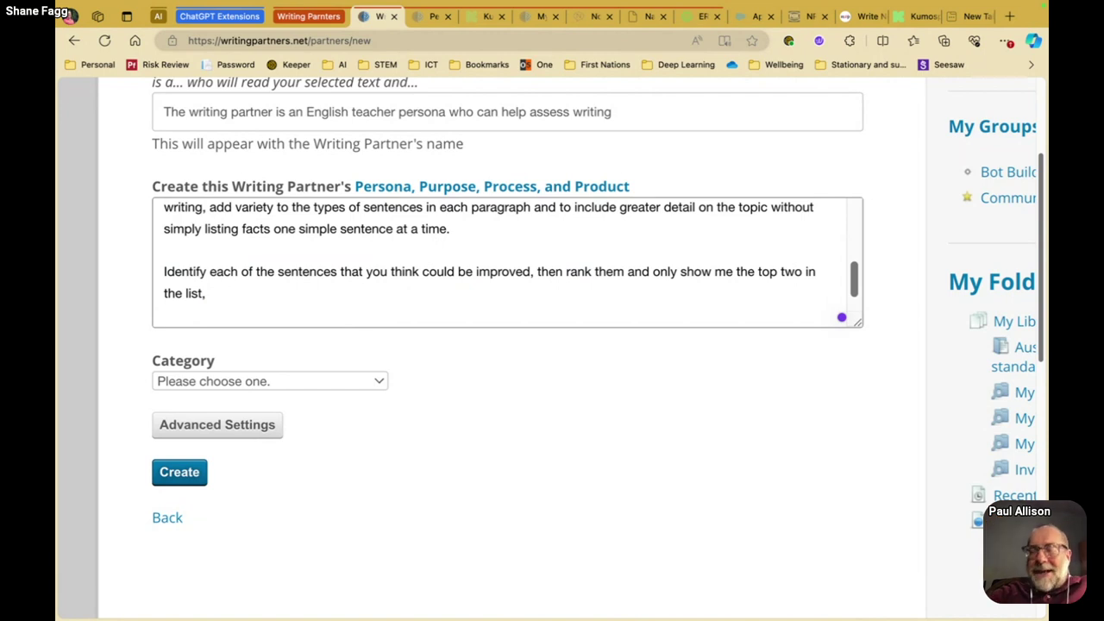
pyautogui.press('BackSpace')
pyautogui.press('BackSpace')
pyautogui.write('.')
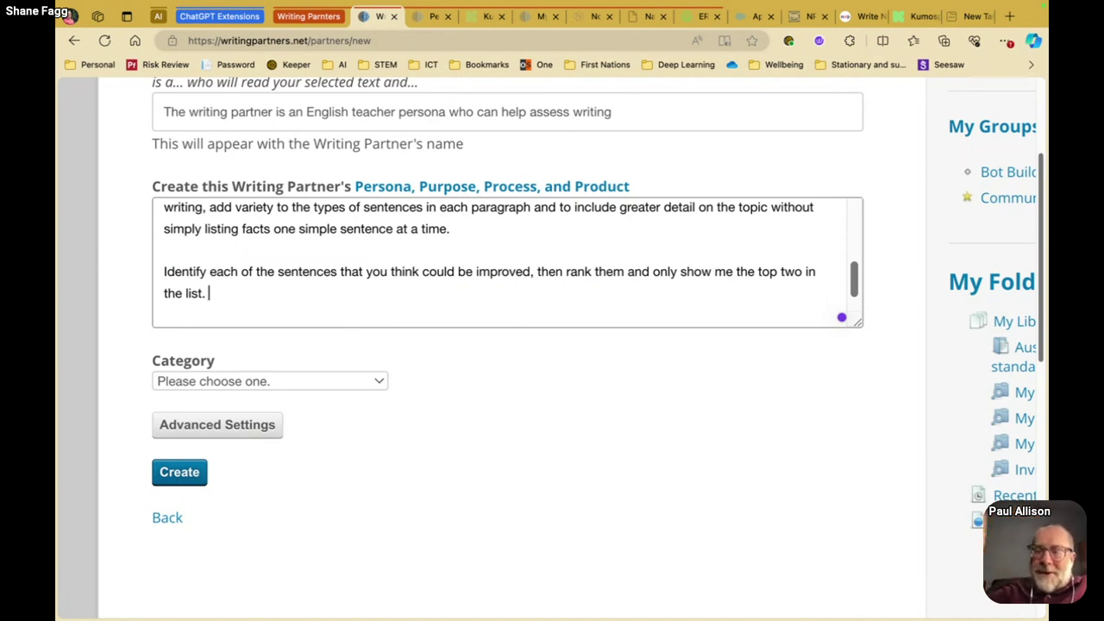
# Begin a new prompt sentence after the ranking instruction with "Give an idea of how".
pyautogui.write('G')
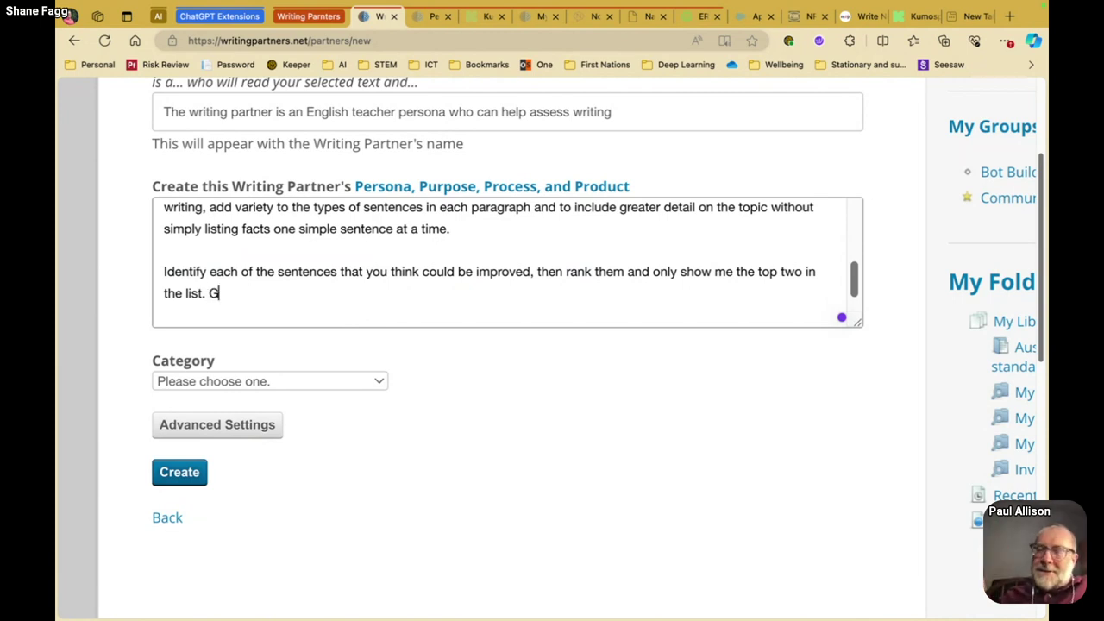
pyautogui.write('ive an ex')
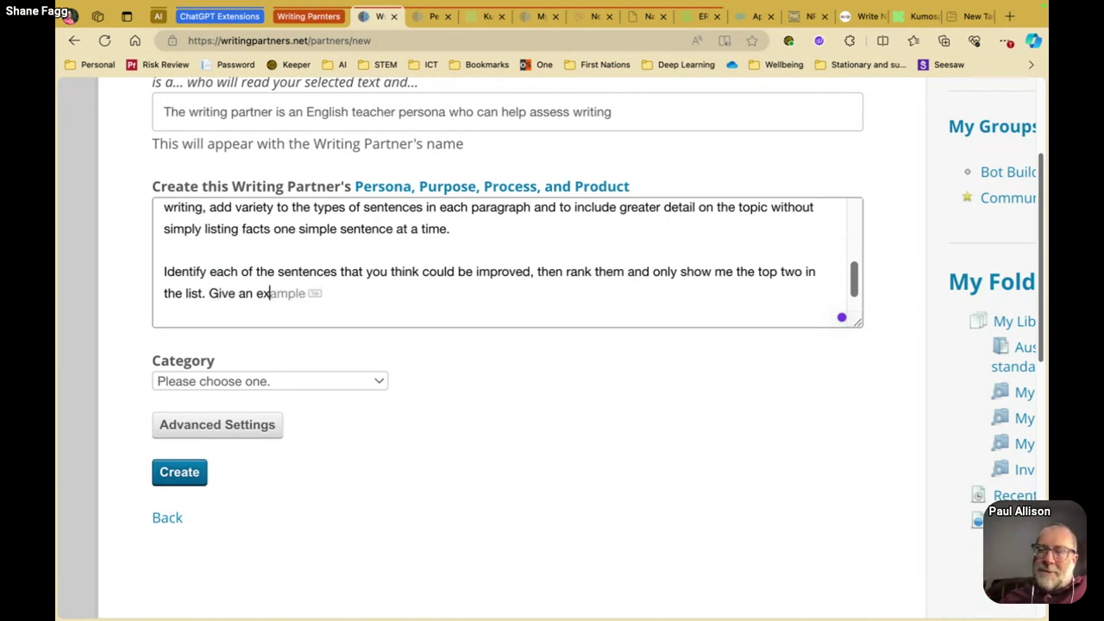
pyautogui.write('ample of')
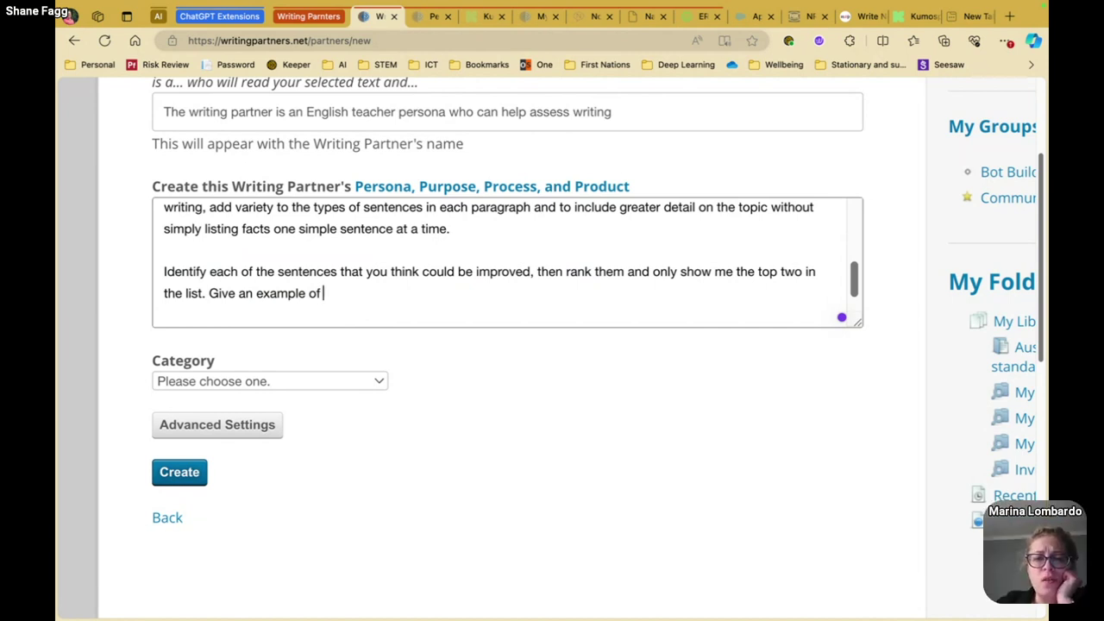
pyautogui.doubleClick(266, 294)
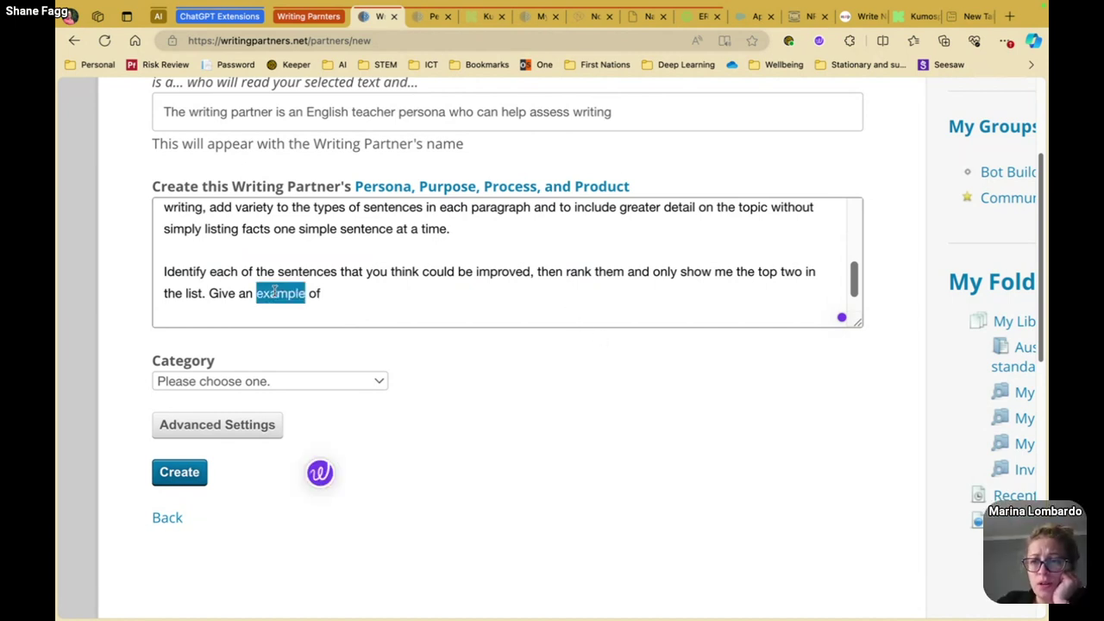
pyautogui.write('ida')
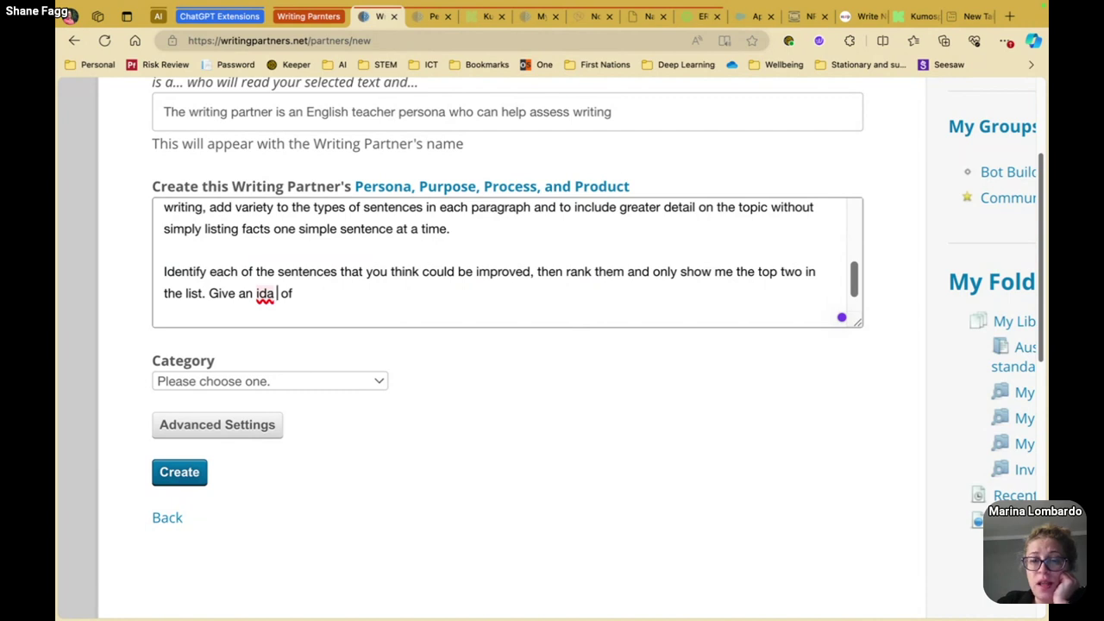
pyautogui.press('BackSpace')
pyautogui.press('BackSpace')
pyautogui.write('ea')
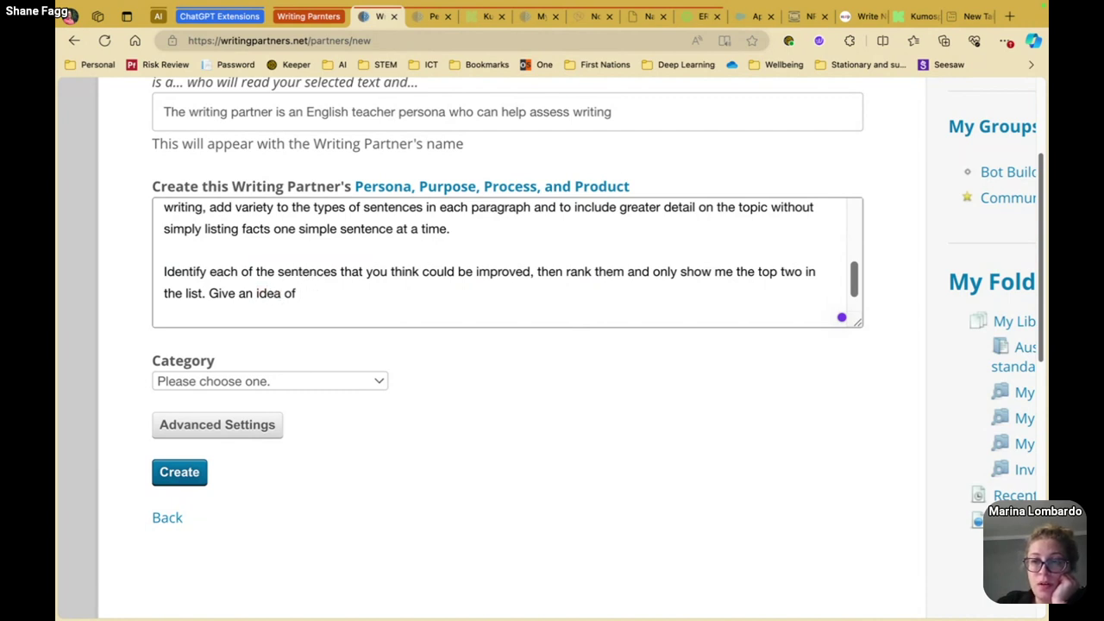
pyautogui.press('BackSpace')
pyautogui.press('BackSpace')
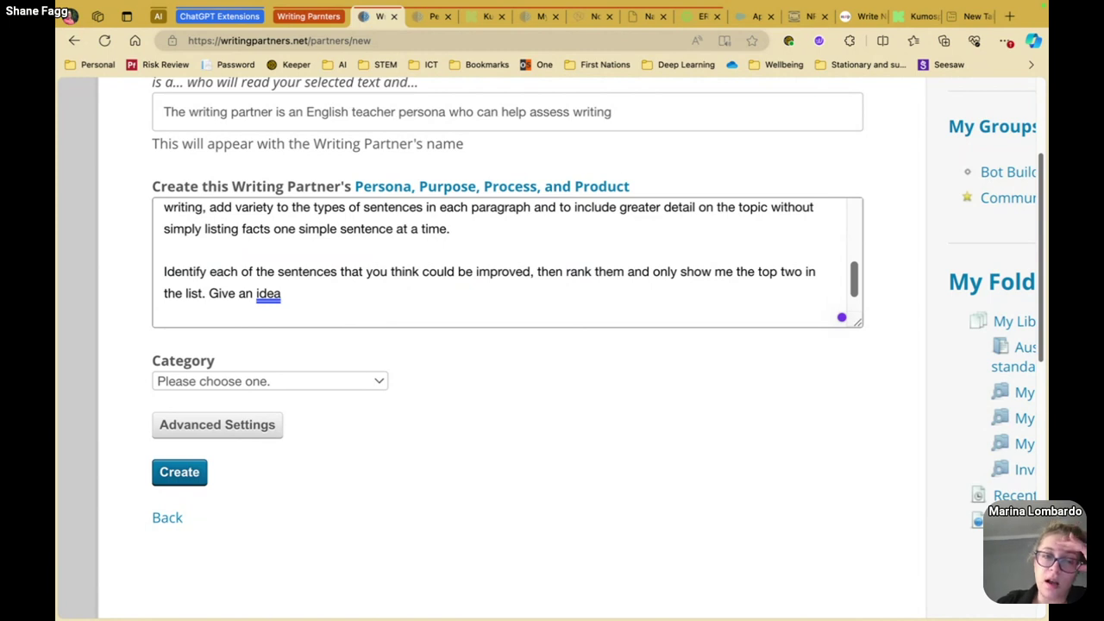
pyautogui.write('of how')
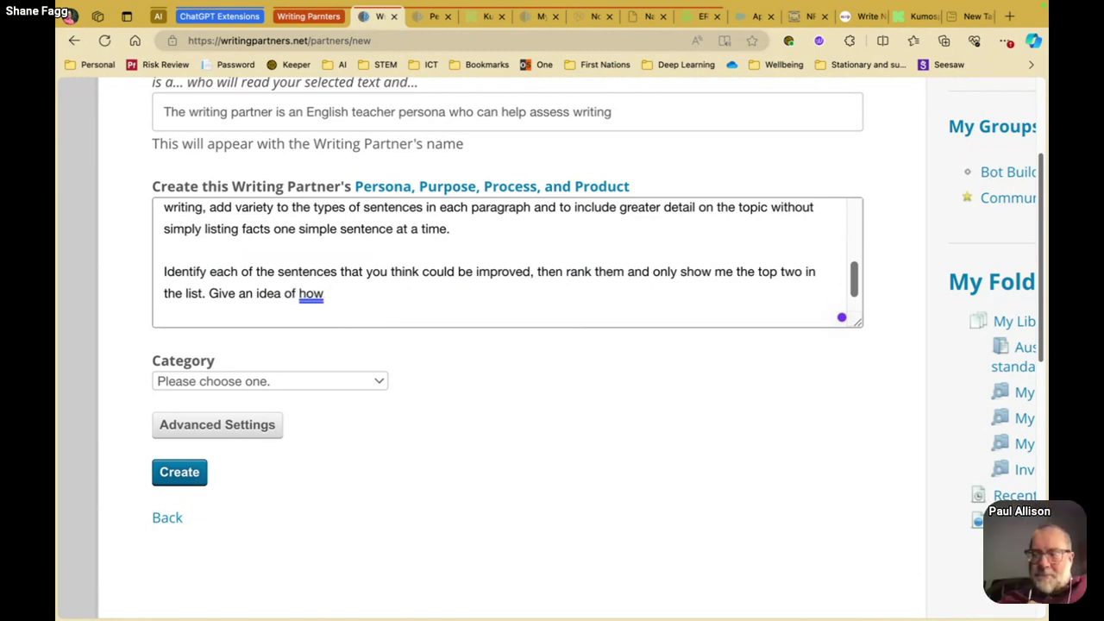
# Continue the "Give an idea of how" sentence with "I might be able to".
pyautogui.write(' I mgith')
pyautogui.press('BackSpace')
pyautogui.press('BackSpace')
pyautogui.press('BackSpace')
pyautogui.press('BackSpace')
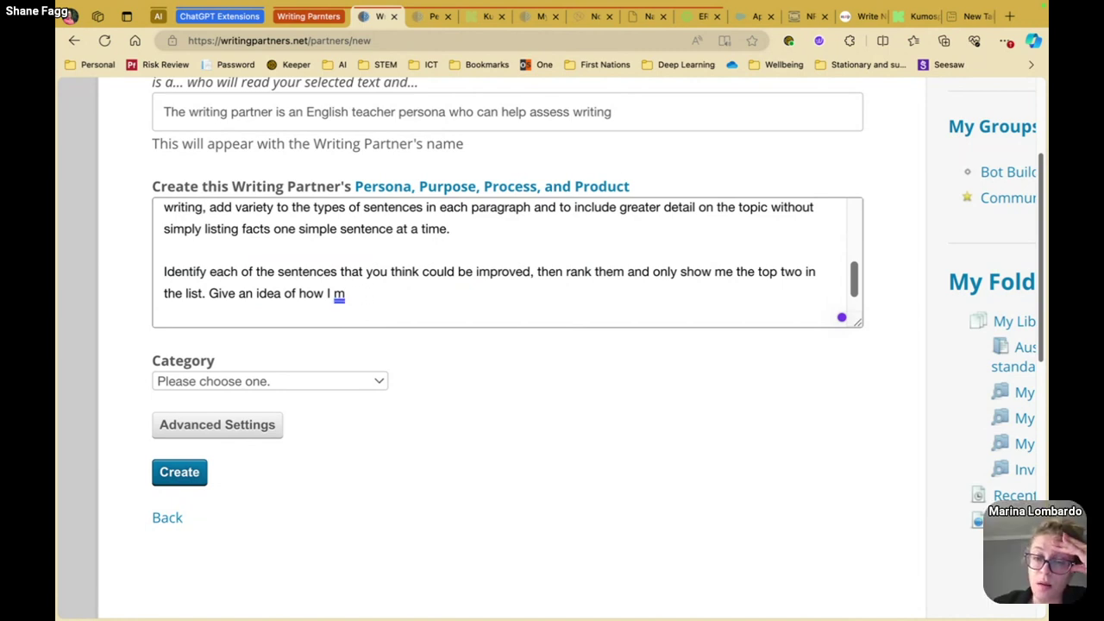
pyautogui.write('ight be able to ')
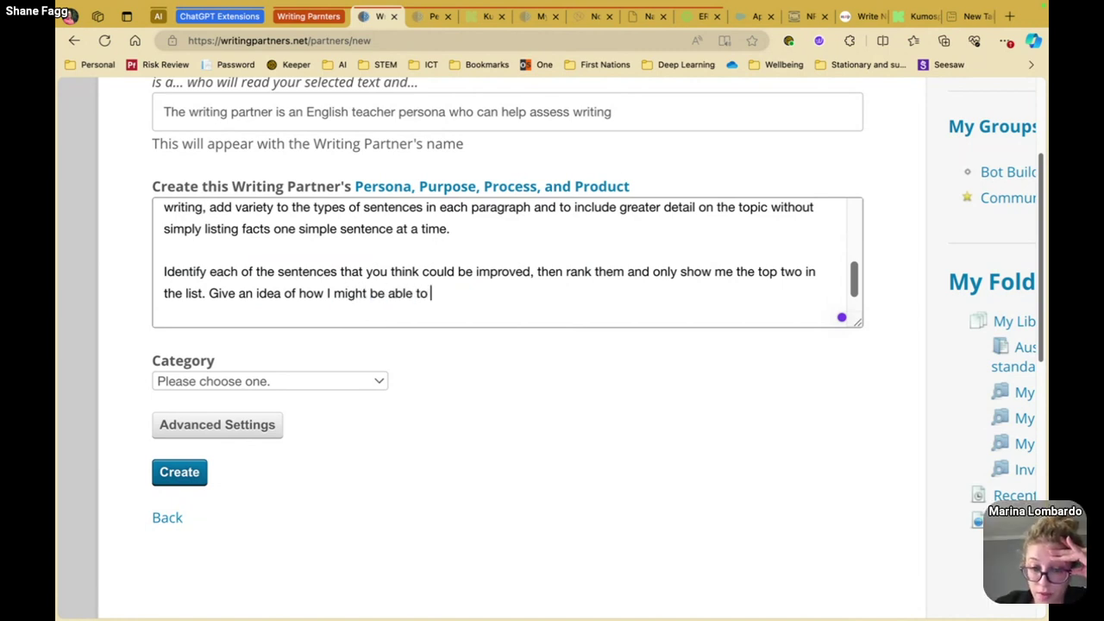
# Complete the phrase "I might be able to" with "achieve this" instead of "improve my".
pyautogui.write('improve ')
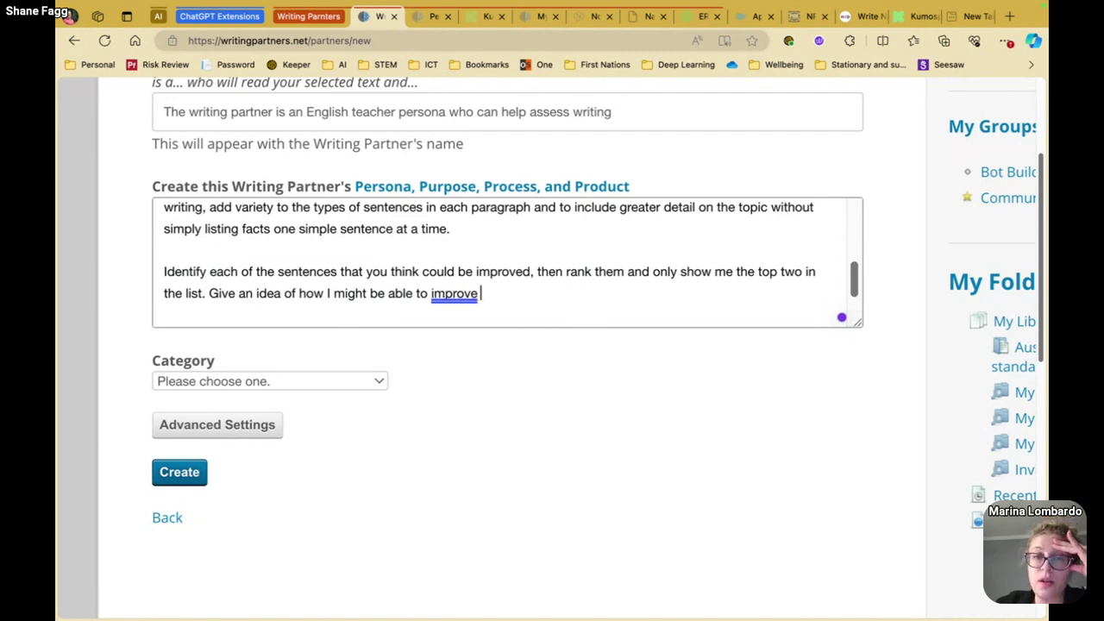
pyautogui.write('my')
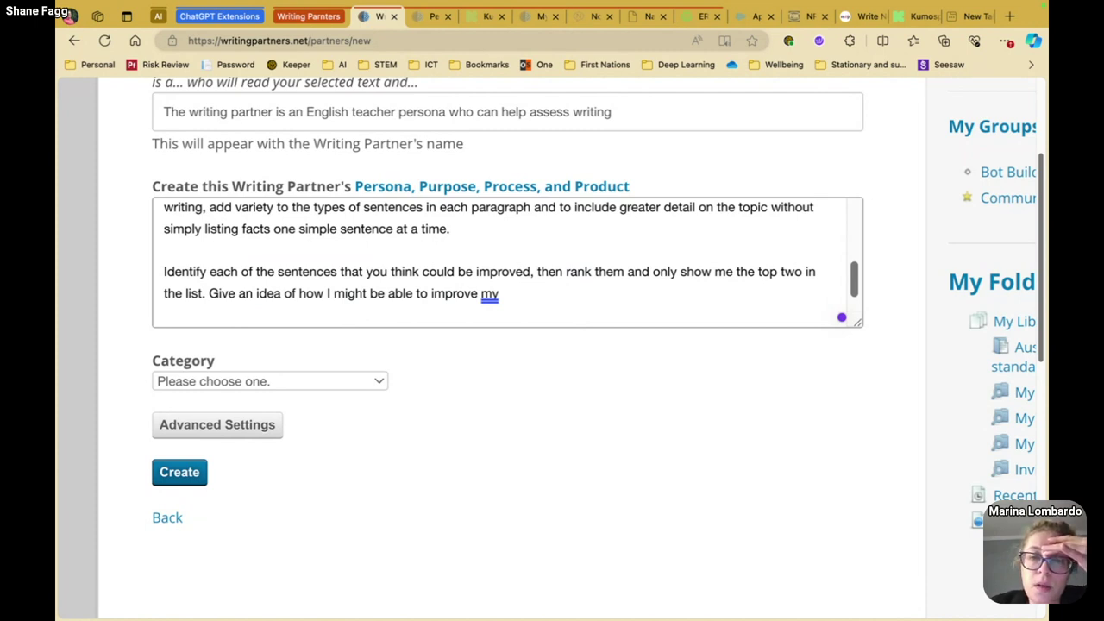
pyautogui.press('BackSpace')
pyautogui.press('BackSpace')
pyautogui.press('BackSpace')
pyautogui.press('BackSpace')
pyautogui.press('BackSpace')
pyautogui.press('BackSpace')
pyautogui.press('BackSpace')
pyautogui.press('BackSpace')
pyautogui.press('BackSpace')
pyautogui.press('BackSpace')
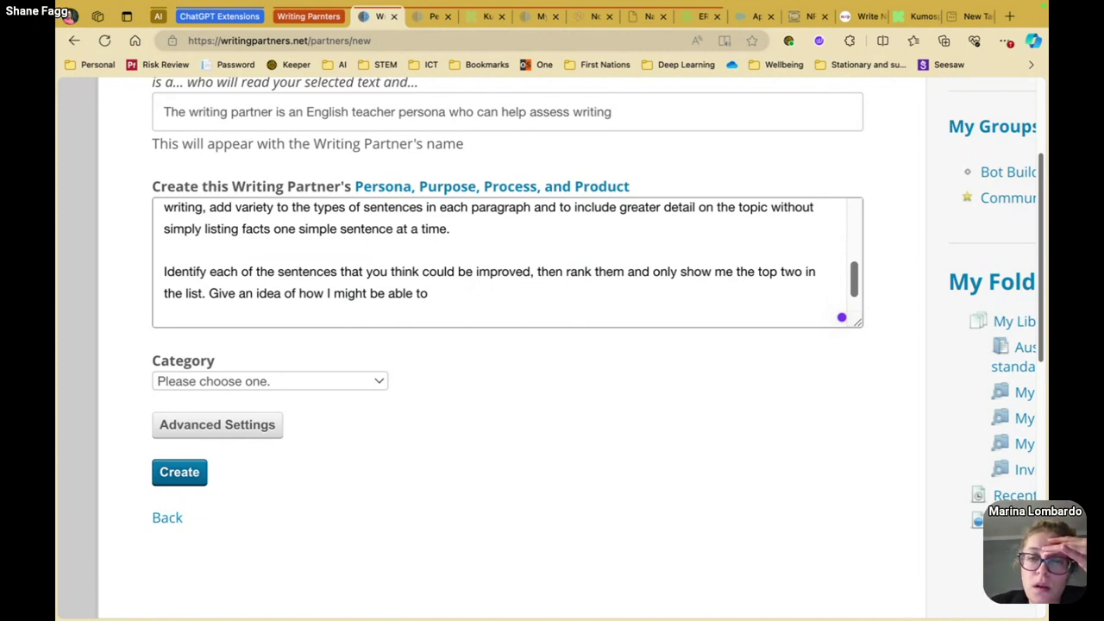
pyautogui.write('achieve this')
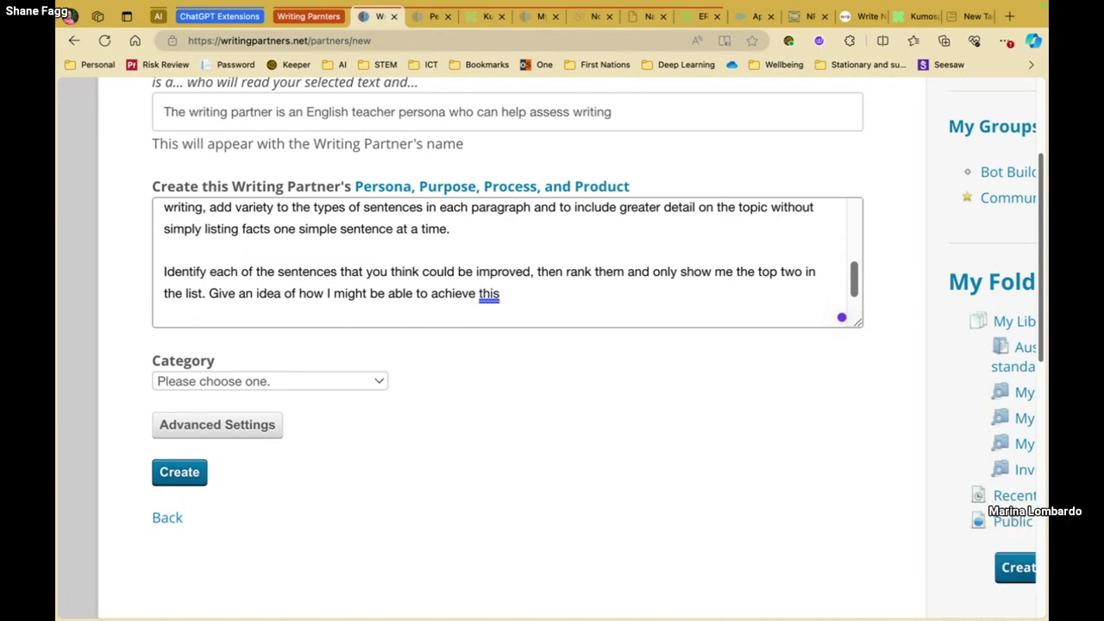
# Extend the "Give an idea" sentence with ", by making up a sentence that is not in my text but".
pyautogui.write(', by ,a')
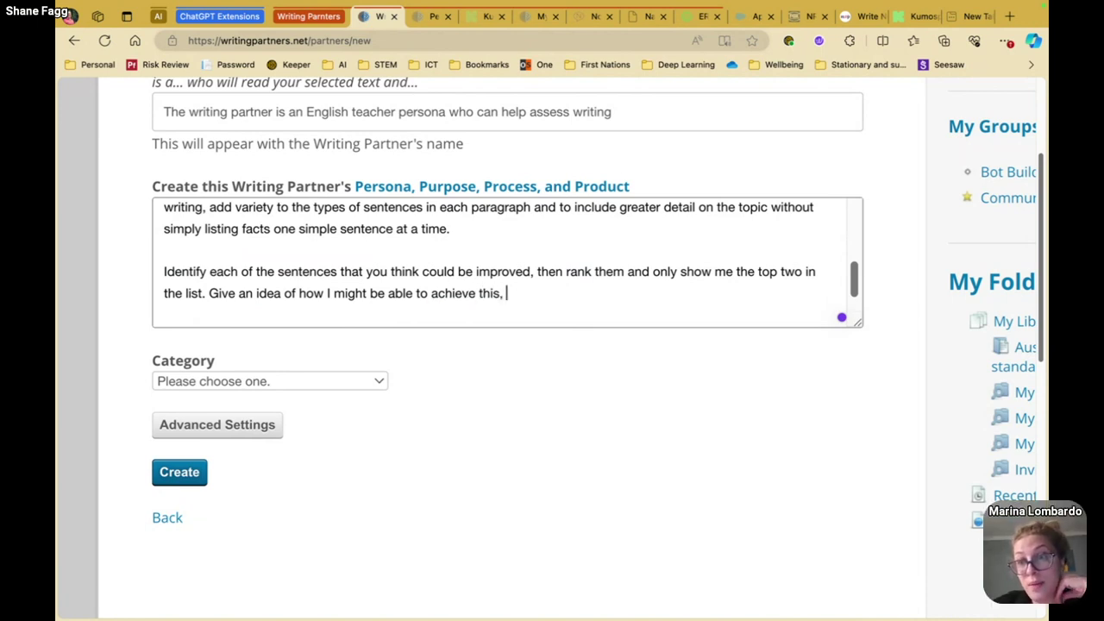
pyautogui.press('BackSpace')
pyautogui.press('BackSpace')
pyautogui.write('m')
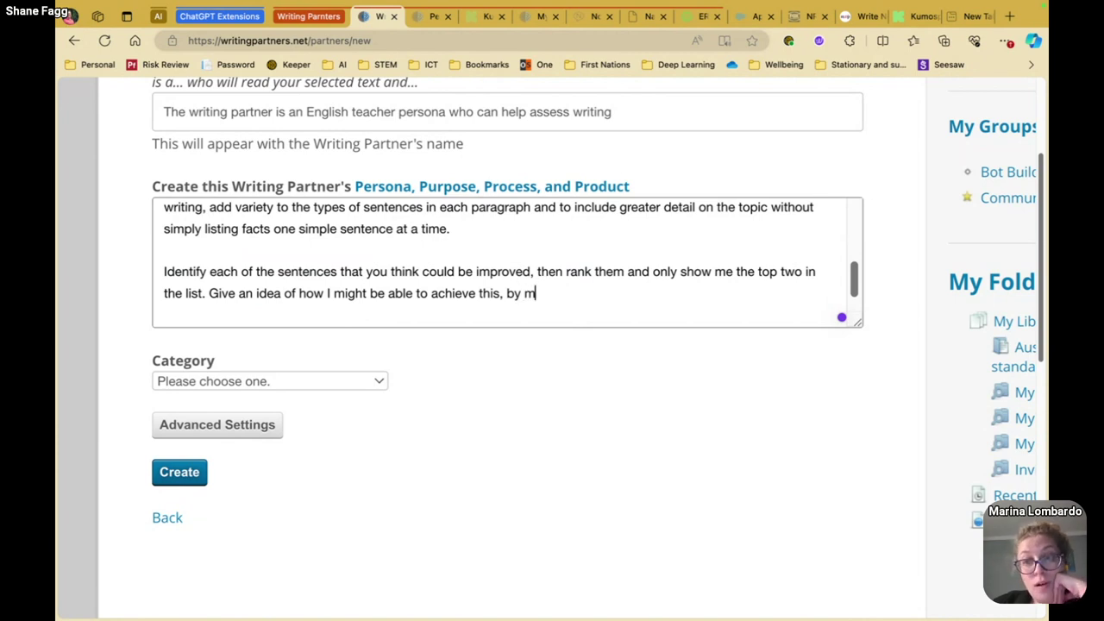
pyautogui.write('aking up a sen')
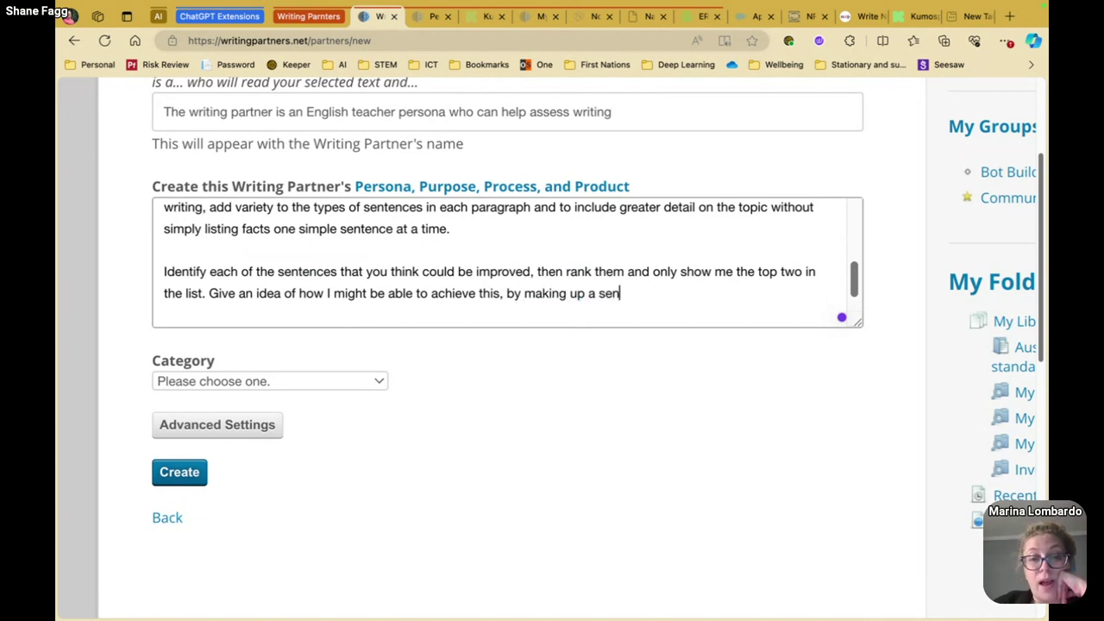
pyautogui.write('tence that is not ')
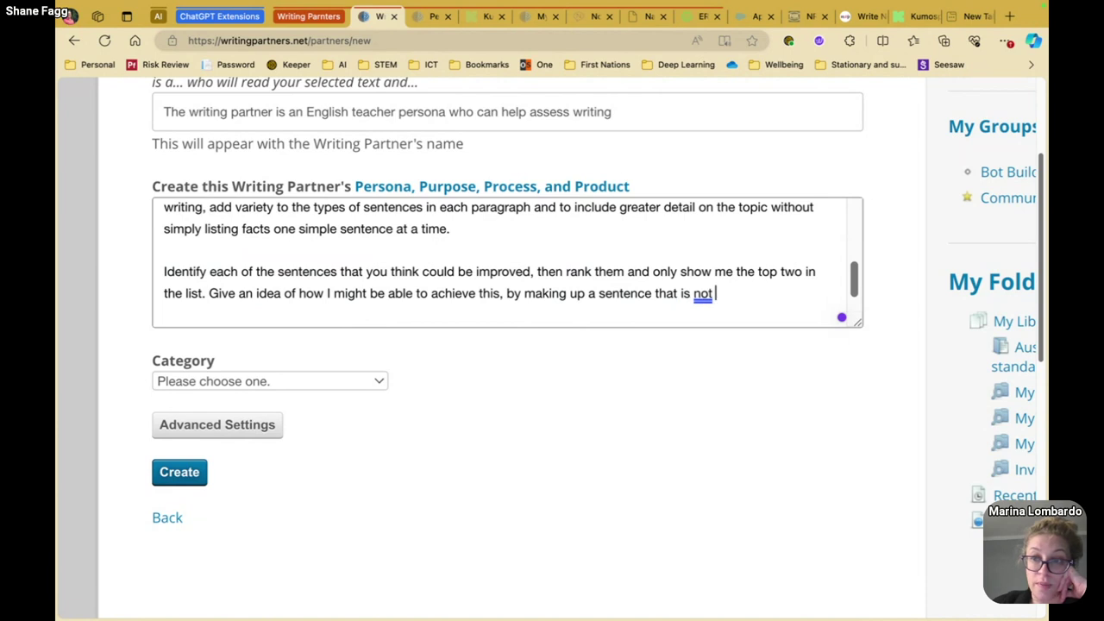
pyautogui.write('in my text but')
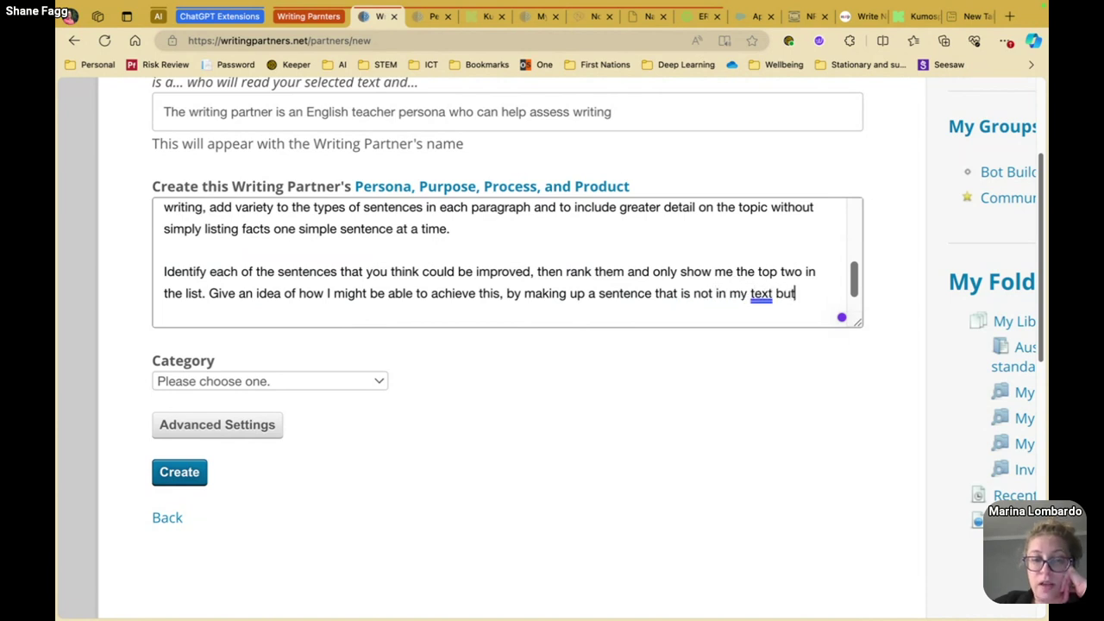
# End the made-up sentence instruction with "is related to the content or the topic.".
pyautogui.write(' is rea')
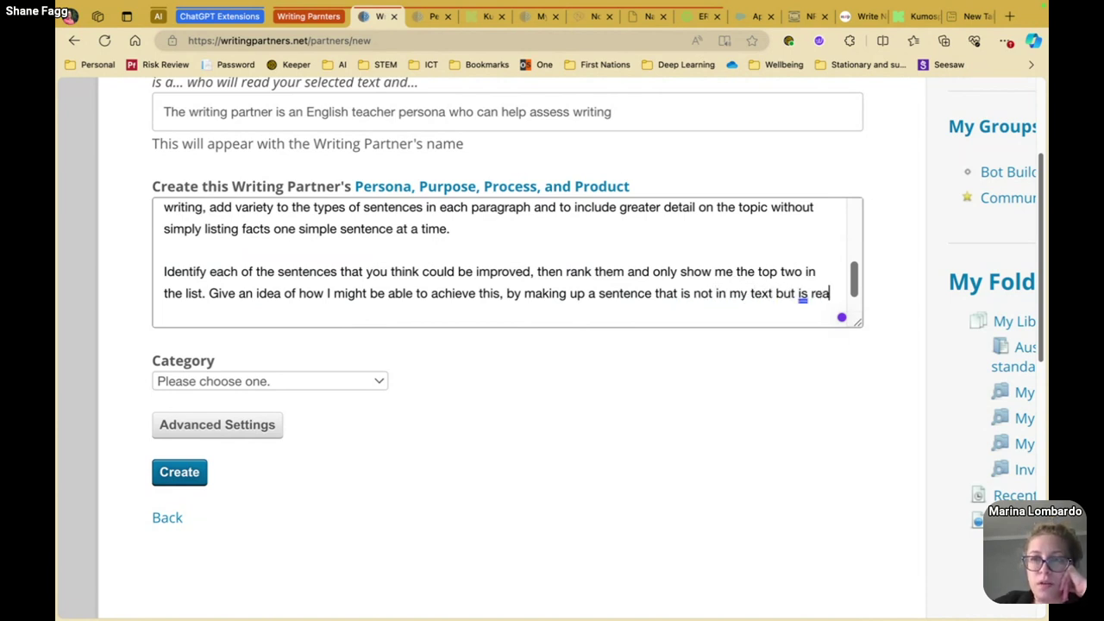
pyautogui.press('BackSpace')
pyautogui.write('lated to the ')
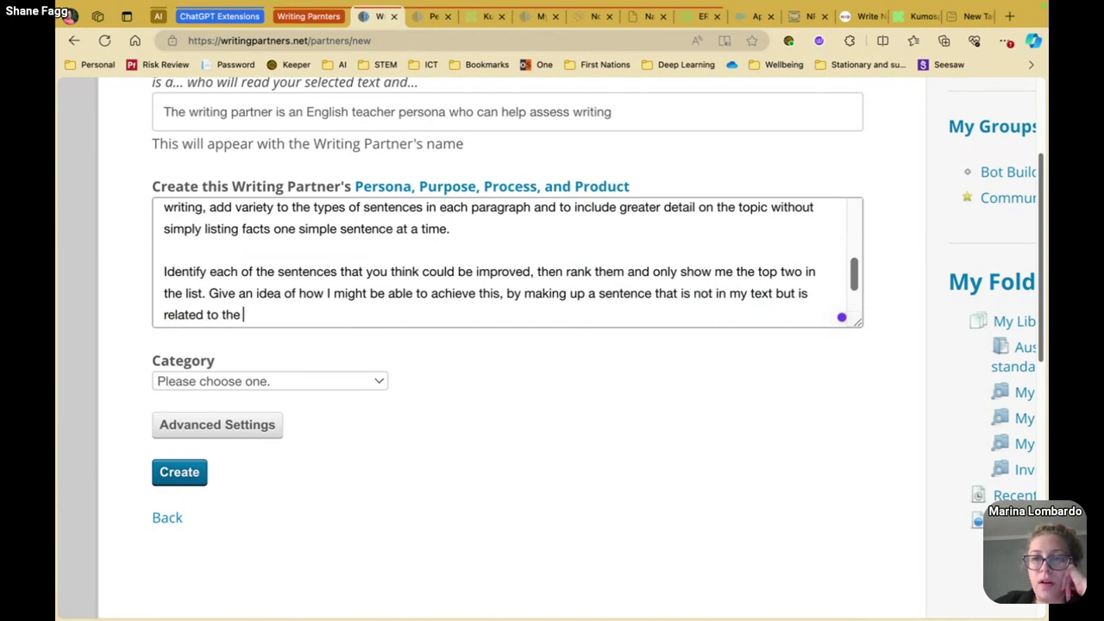
pyautogui.write('content')
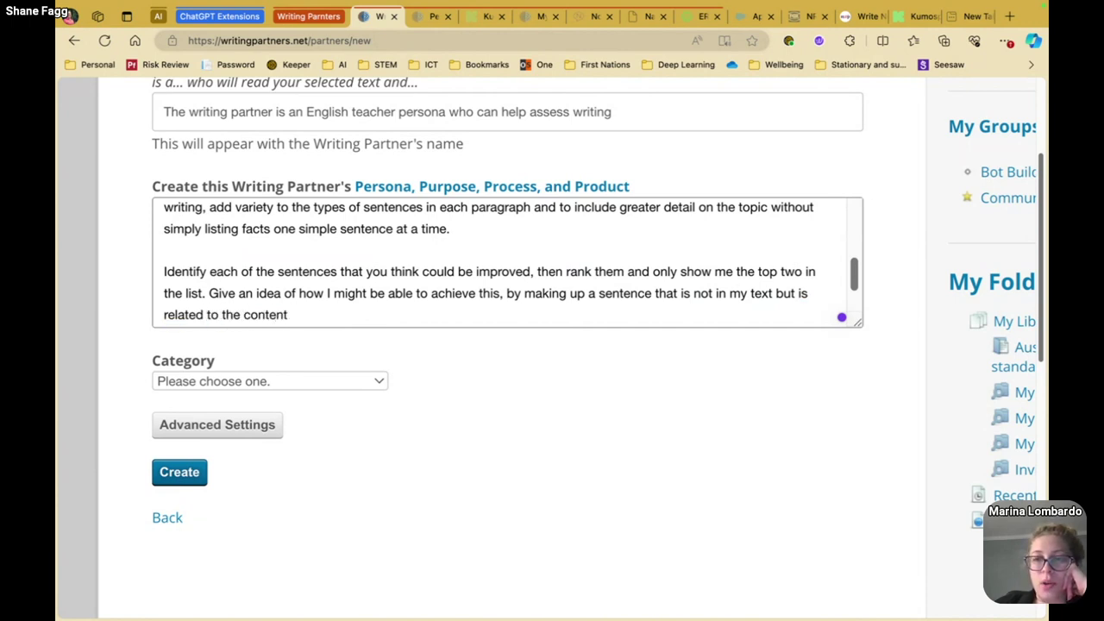
pyautogui.write('.  or the topic.')
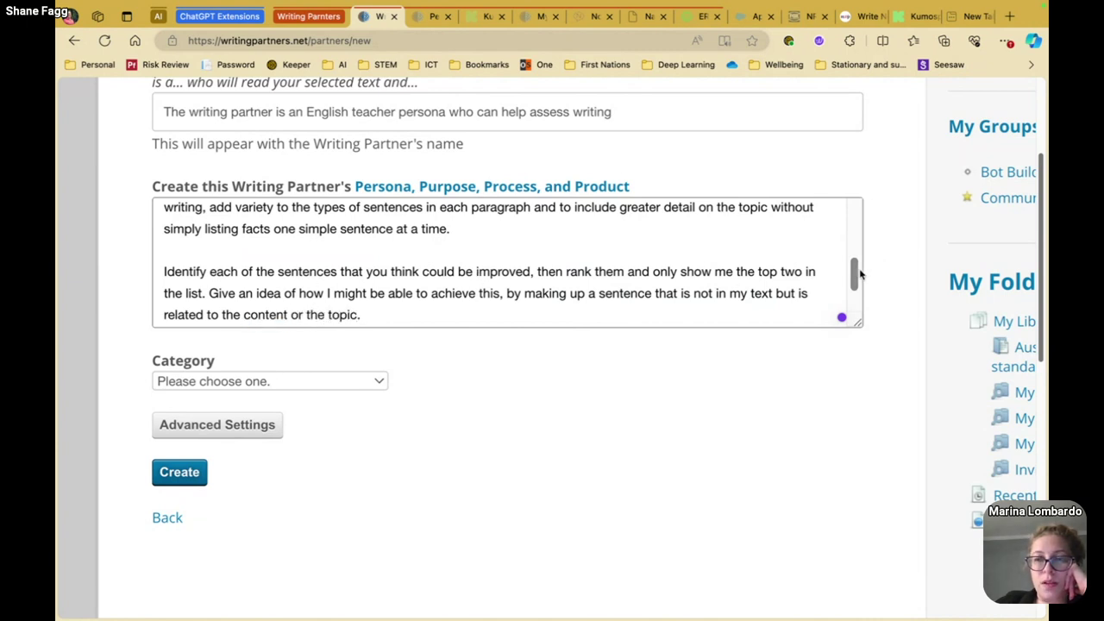
# Replace the prompt's last line "like I'm a student in Australia in year 5" with "Provide the".
pyautogui.moveTo(855, 273); pyautogui.dragTo(854, 291)
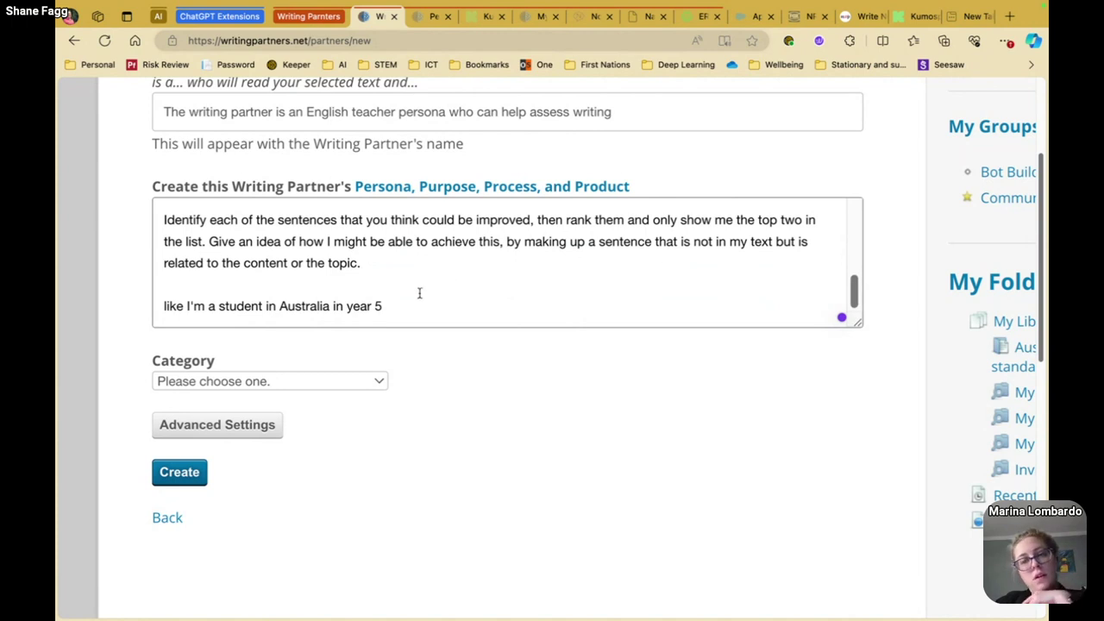
pyautogui.click(163, 306)
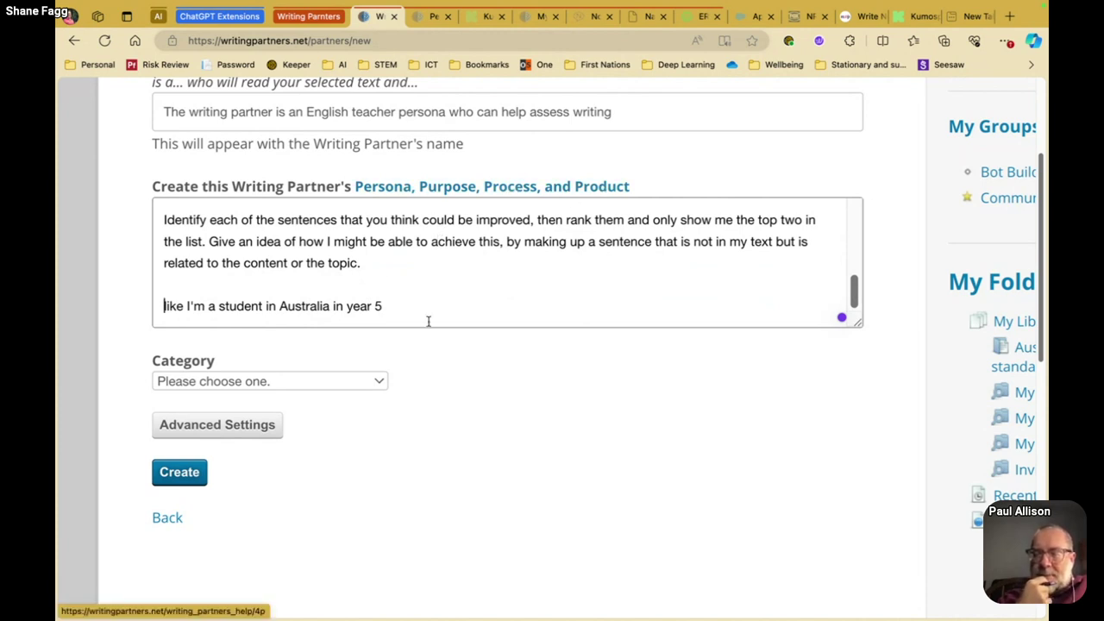
pyautogui.scroll(-1, 402, 251)
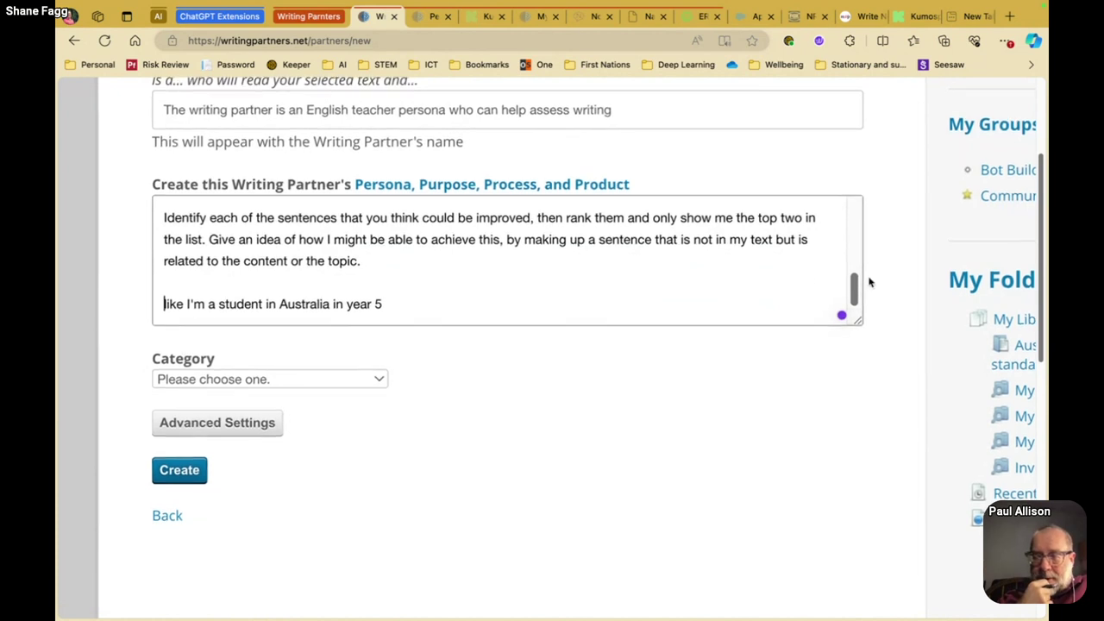
pyautogui.moveTo(854, 291); pyautogui.dragTo(854, 286)
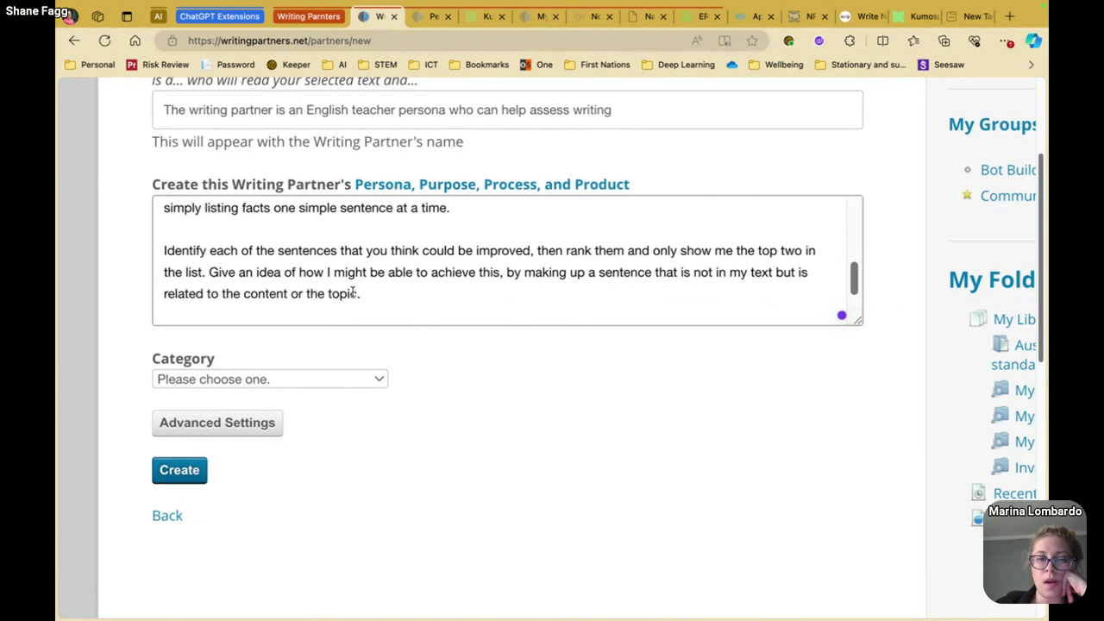
pyautogui.moveTo(856, 276); pyautogui.dragTo(856, 287)
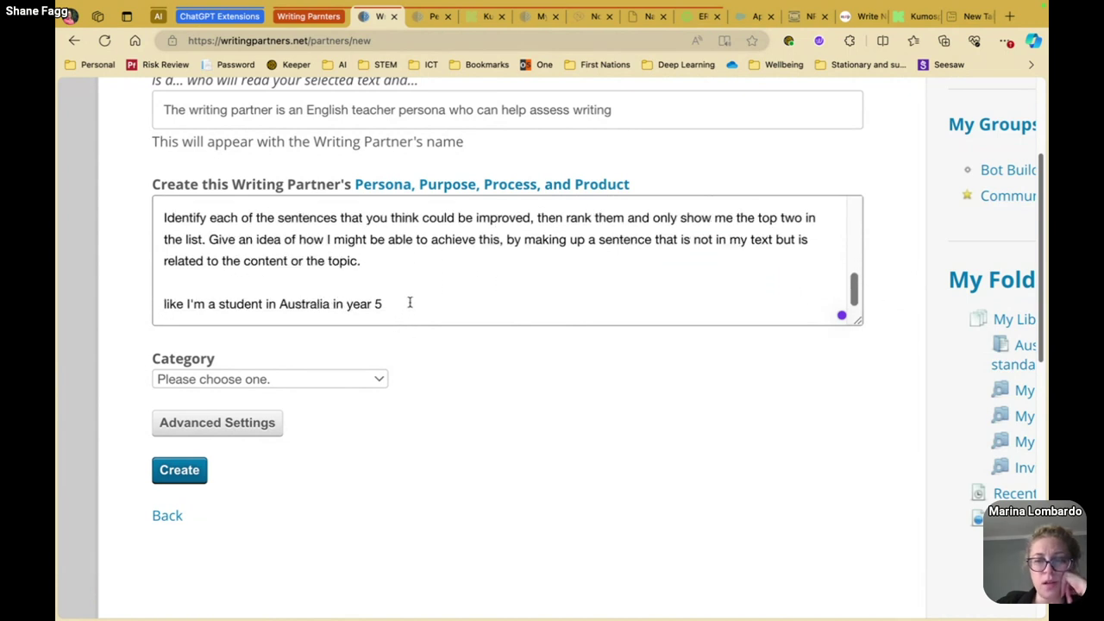
pyautogui.moveTo(410, 303); pyautogui.dragTo(142, 303)
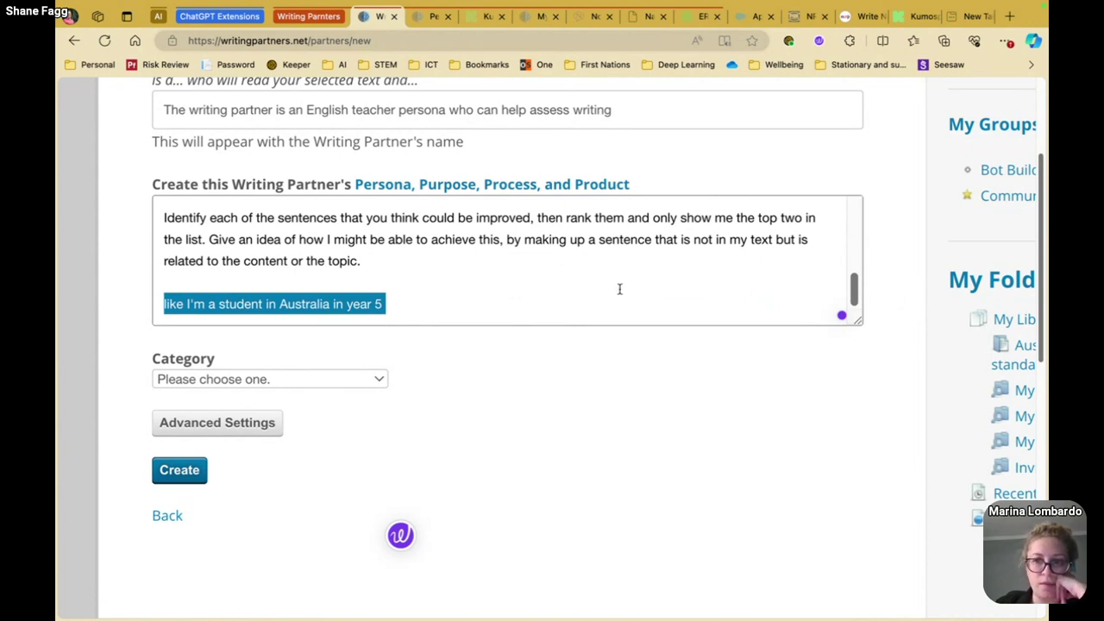
pyautogui.write('Provide')
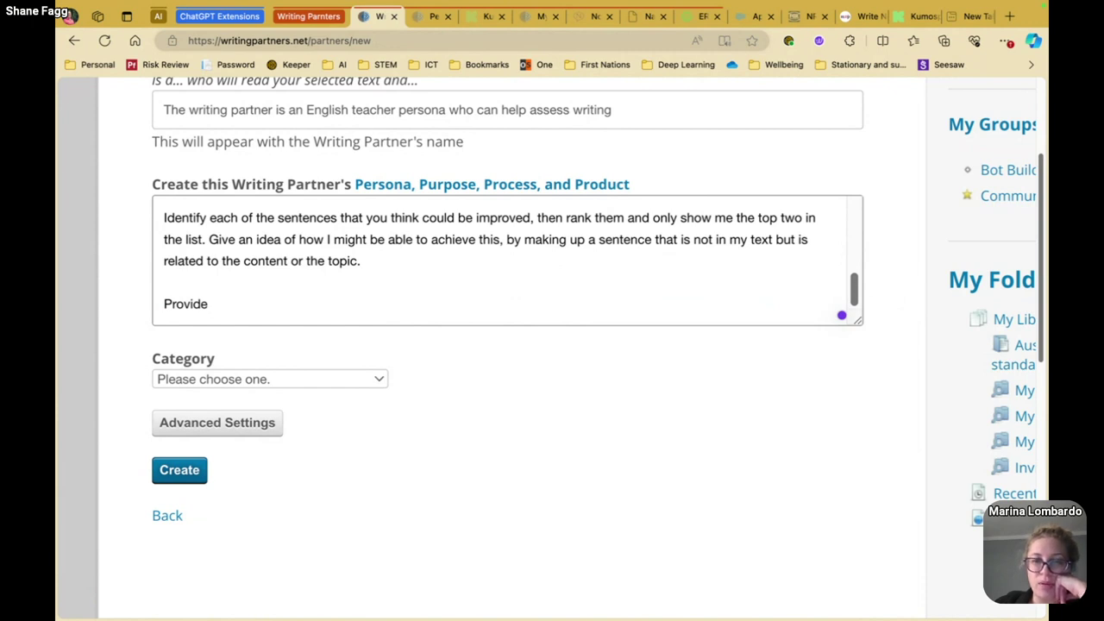
pyautogui.write('the')
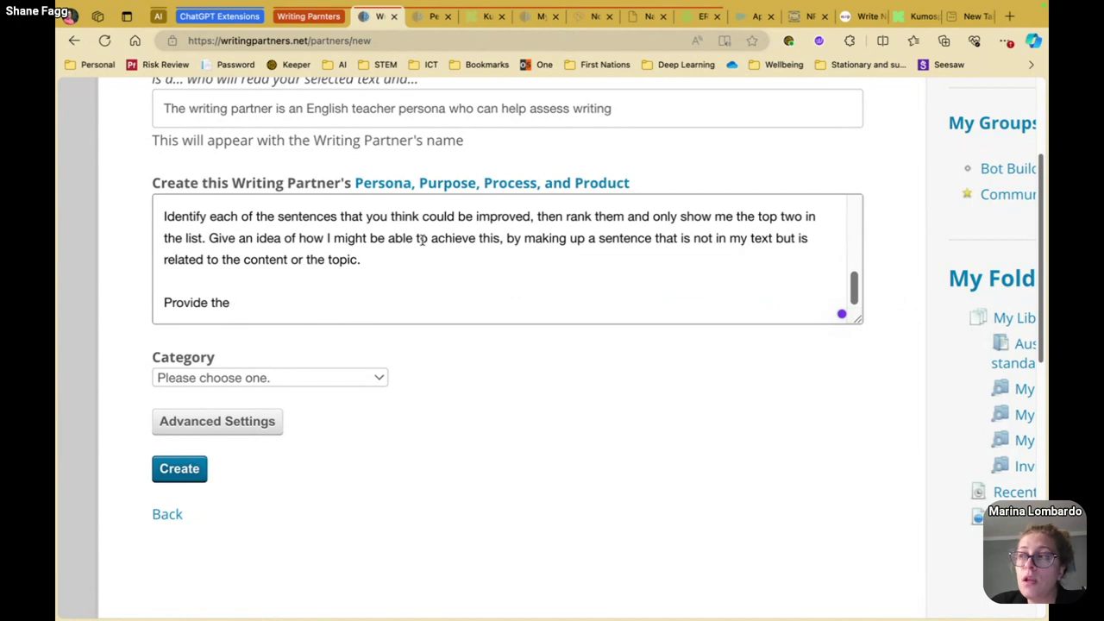
# Switch to the Kumospace app showing the Youth Voices meeting space.
pyautogui.press('super+Tab')
pyautogui.press('super+Tab')
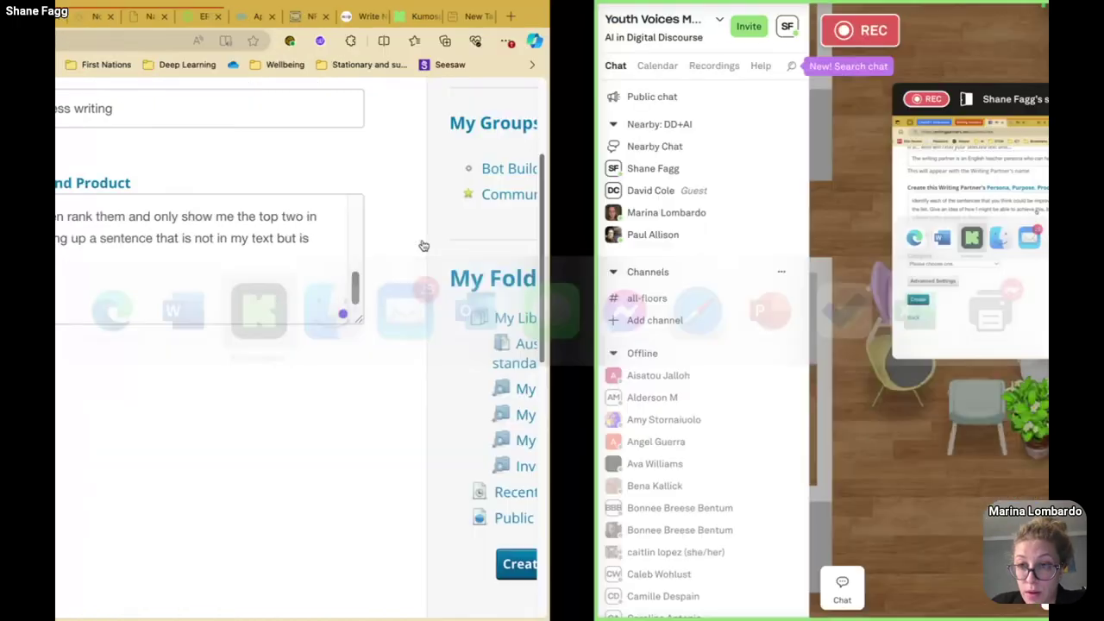